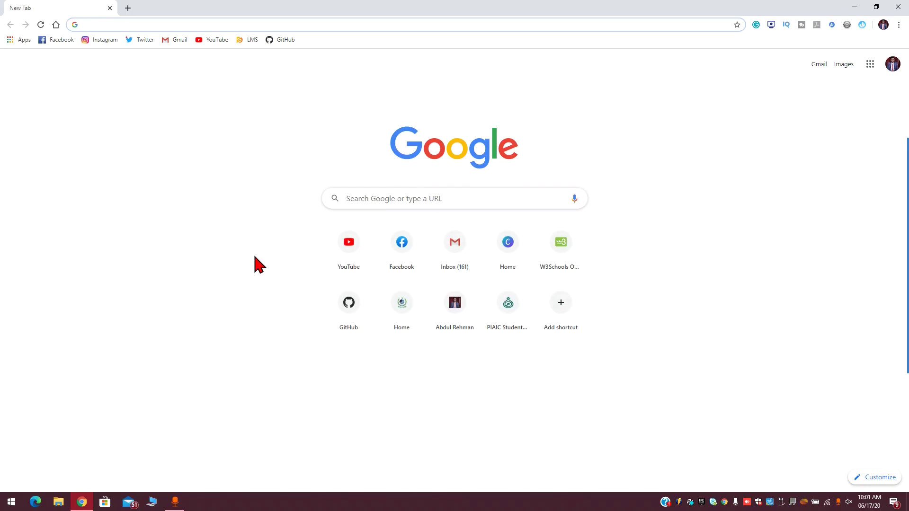
# - Search the web for "visual studio" and open the official Visual Studio website
pyautogui.write('visual')
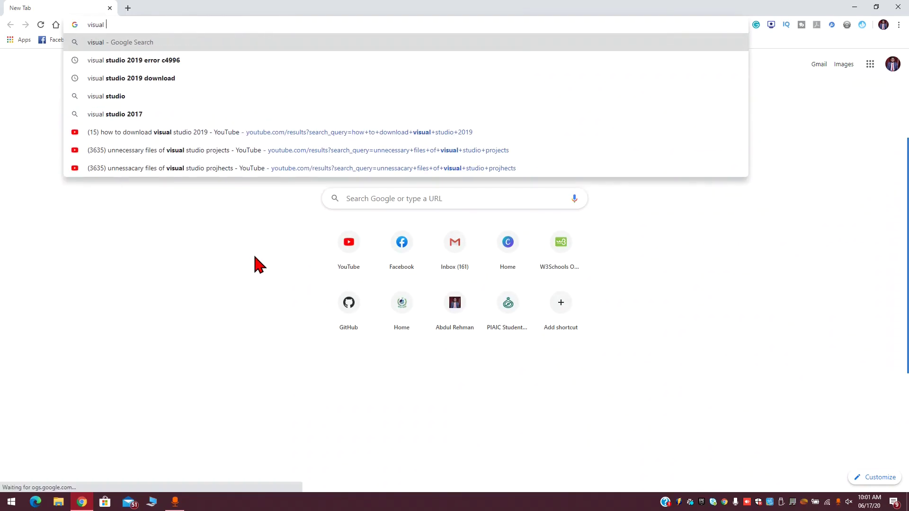
pyautogui.press('Down')
pyautogui.press('Down')
pyautogui.press('Down')
pyautogui.press('Return')
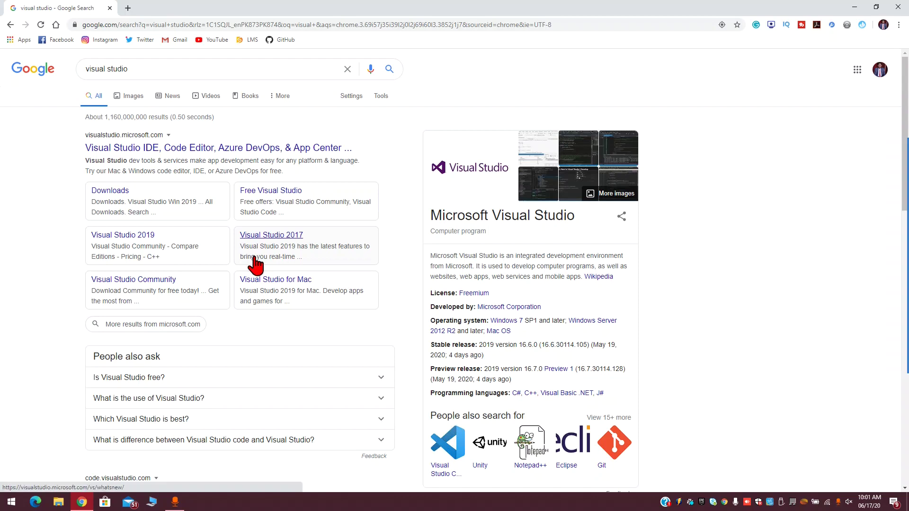
pyautogui.click(250, 154)
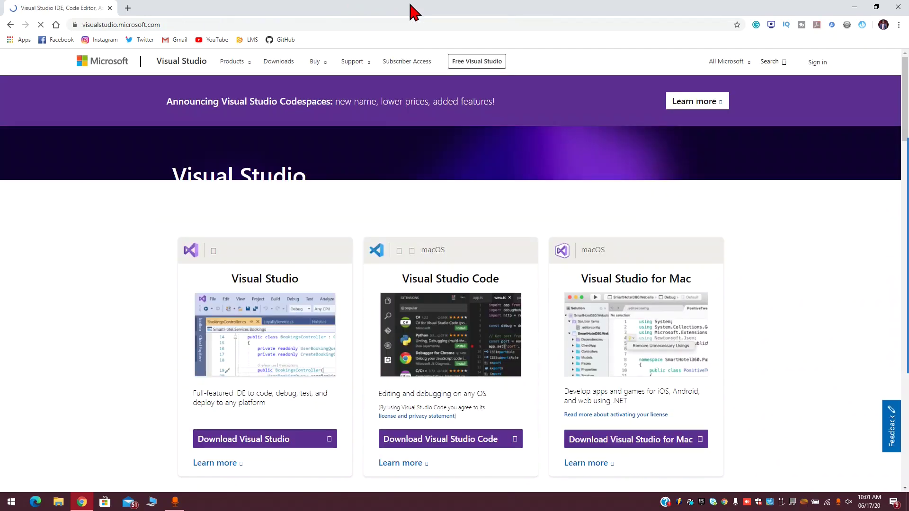
# - Download the Community 2019 edition of Visual Studio for Windows
pyautogui.click(263, 443)
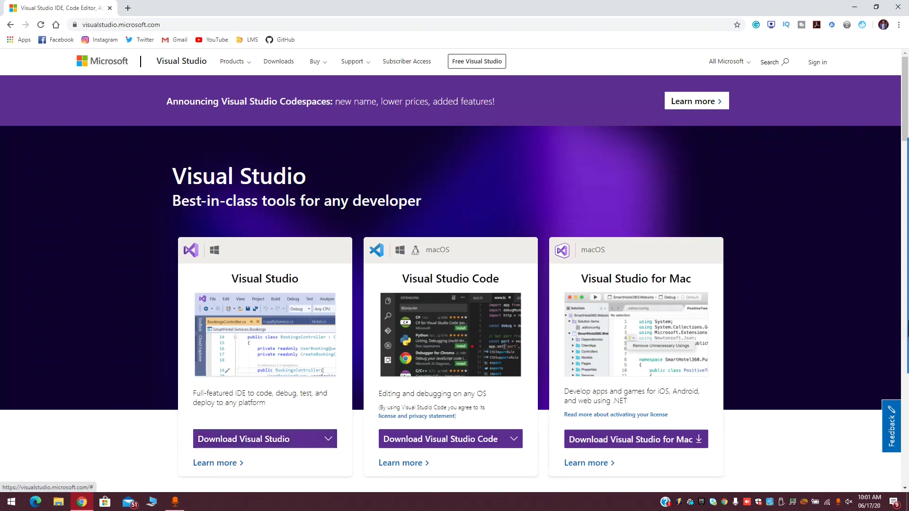
pyautogui.click(908, 311)
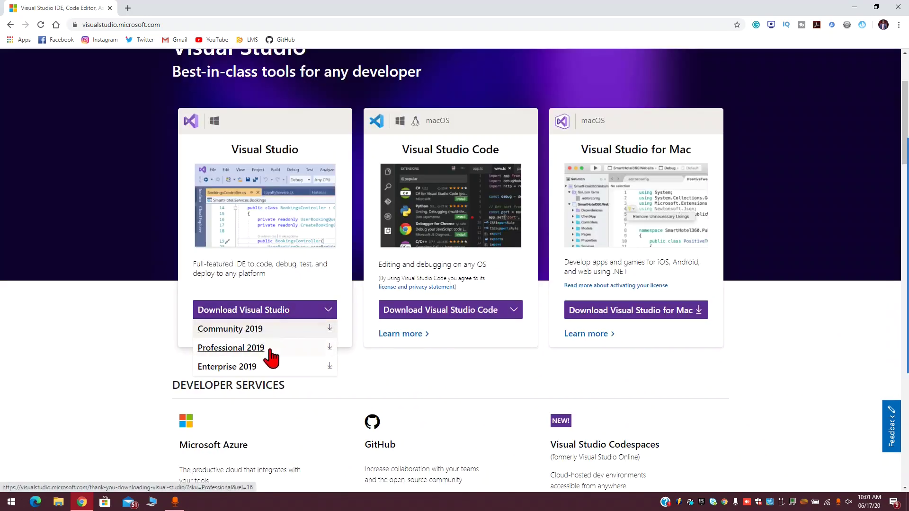
pyautogui.click(256, 330)
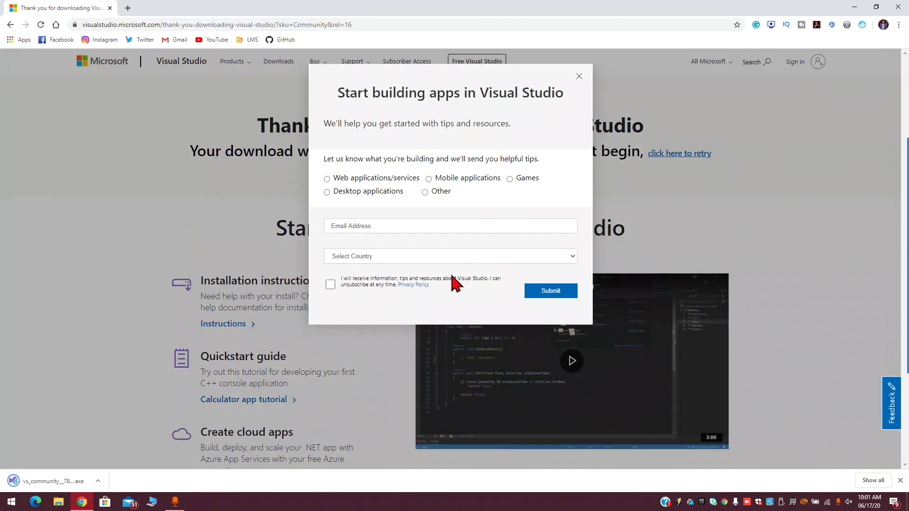
# - Dismiss the sign-up form, run the downloaded vs_community installer and continue with its setup
pyautogui.click(598, 161)
pyautogui.click(42, 480)
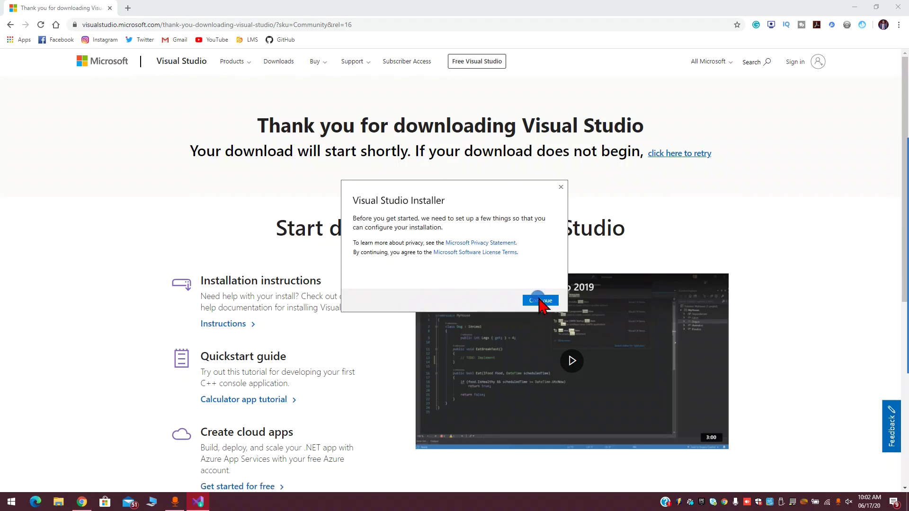
pyautogui.click(539, 298)
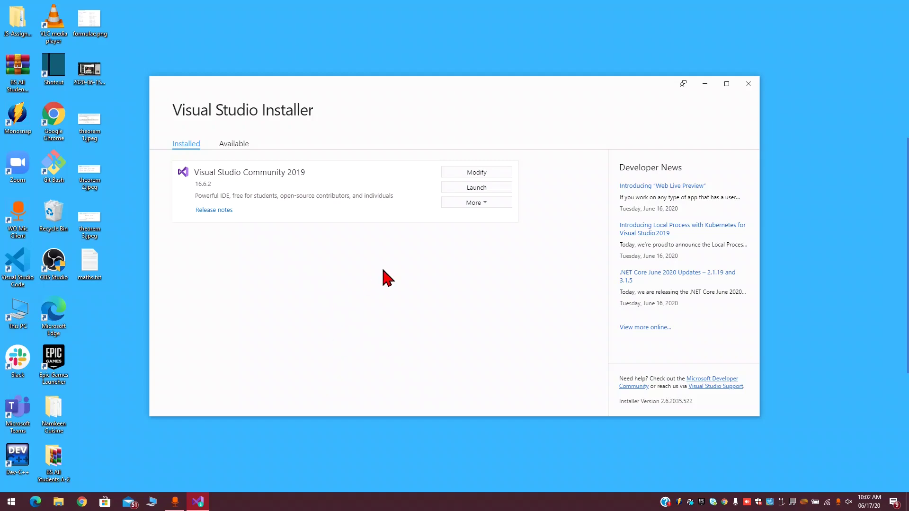
# - Examine the available editions and the modification options of Visual Studio Community 2019: Desktop development with C++ workload, language packs and individual components
pyautogui.click(233, 144)
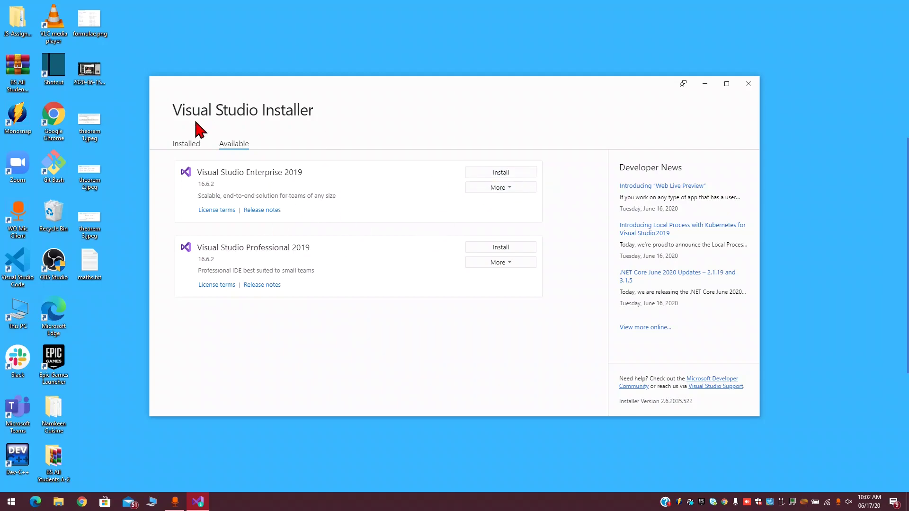
pyautogui.click(195, 143)
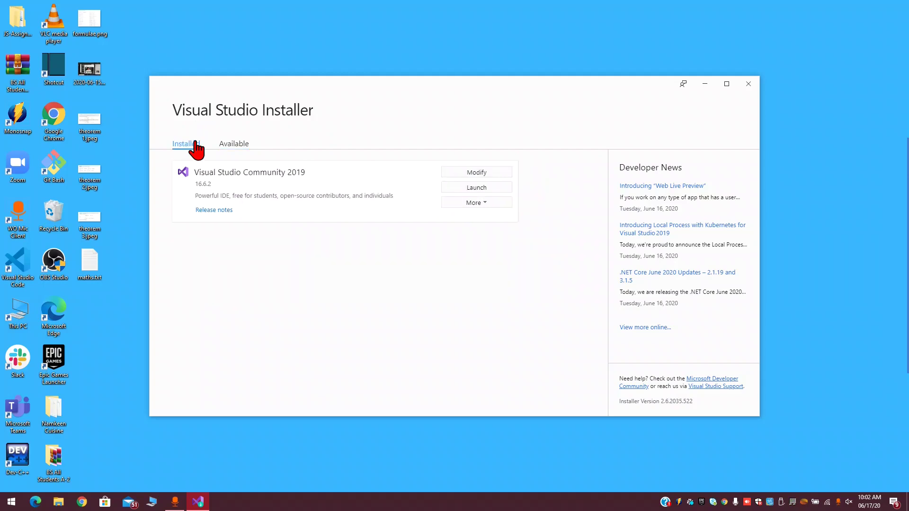
pyautogui.click(480, 174)
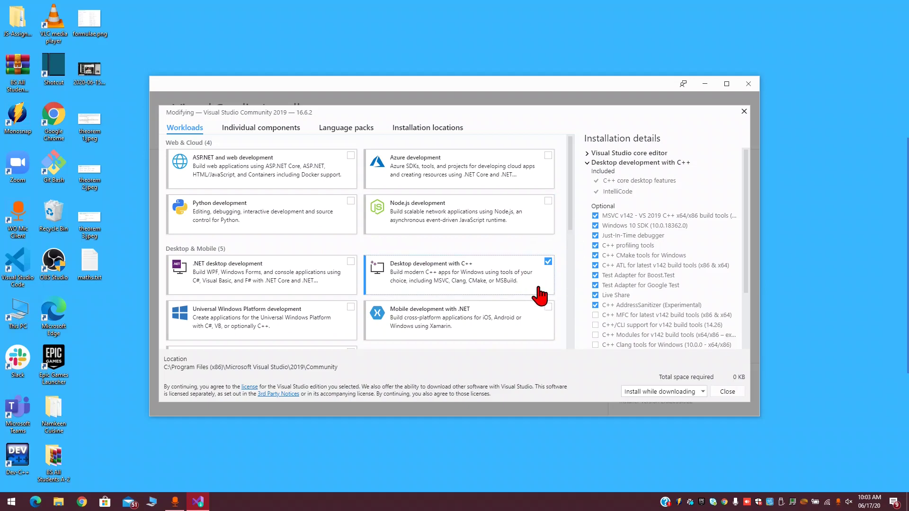
pyautogui.click(542, 258)
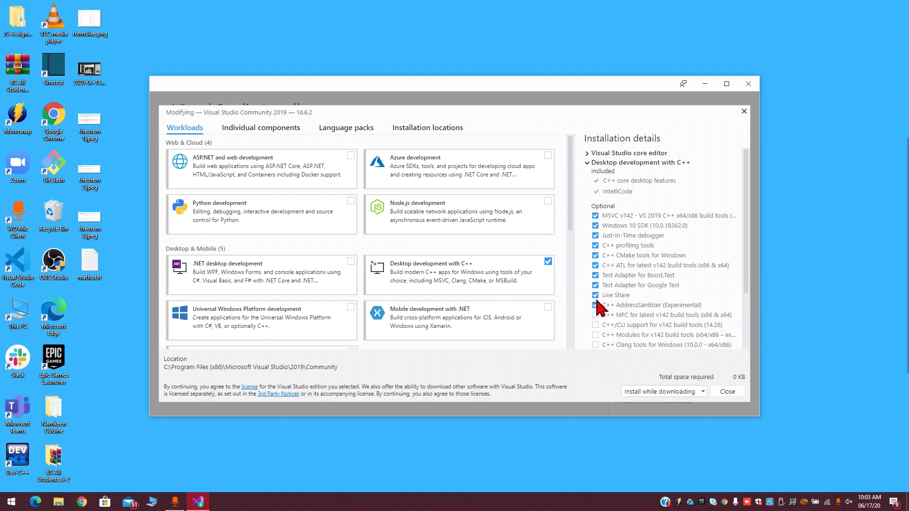
pyautogui.click(351, 139)
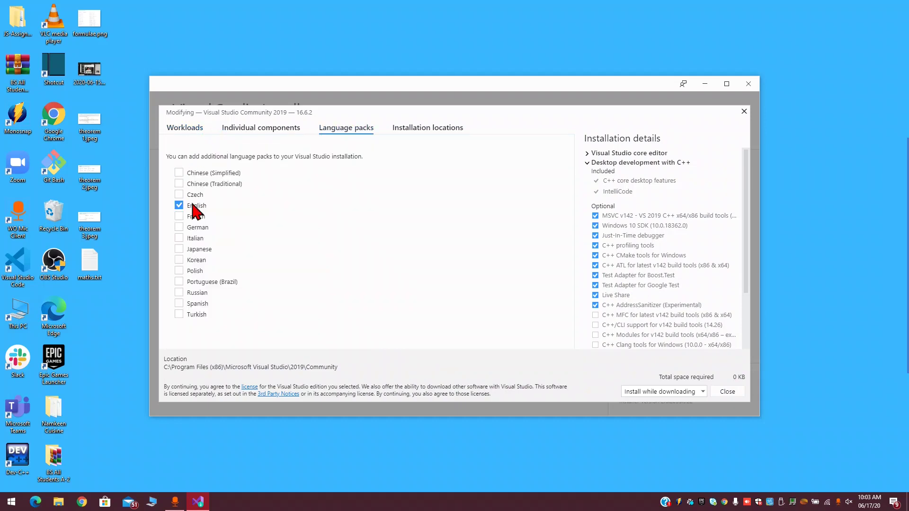
pyautogui.click(252, 128)
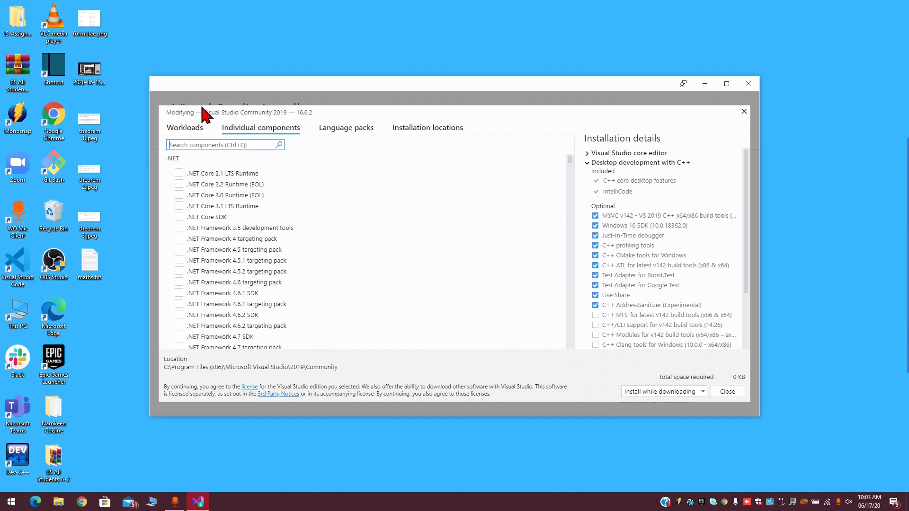
pyautogui.click(184, 127)
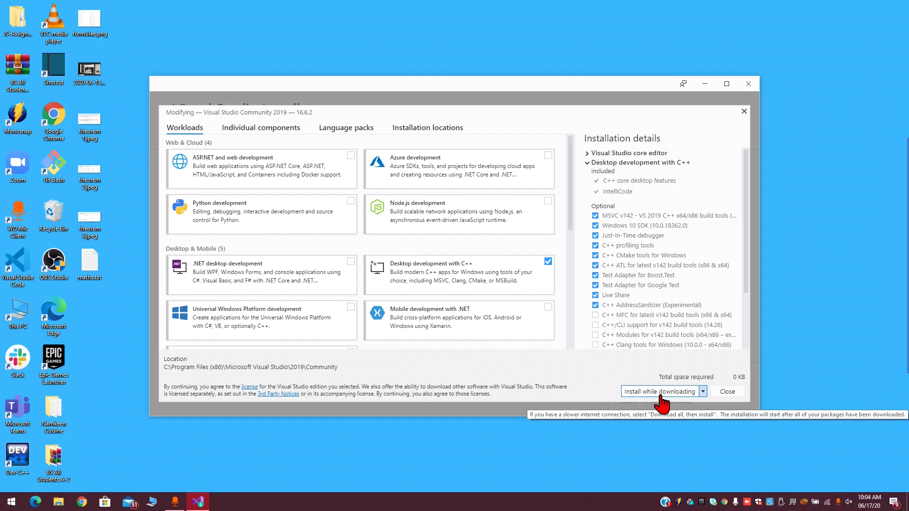
# - Look at the choices for installing while downloading or after downloading, and close the Visual Studio Installer
pyautogui.click(690, 396)
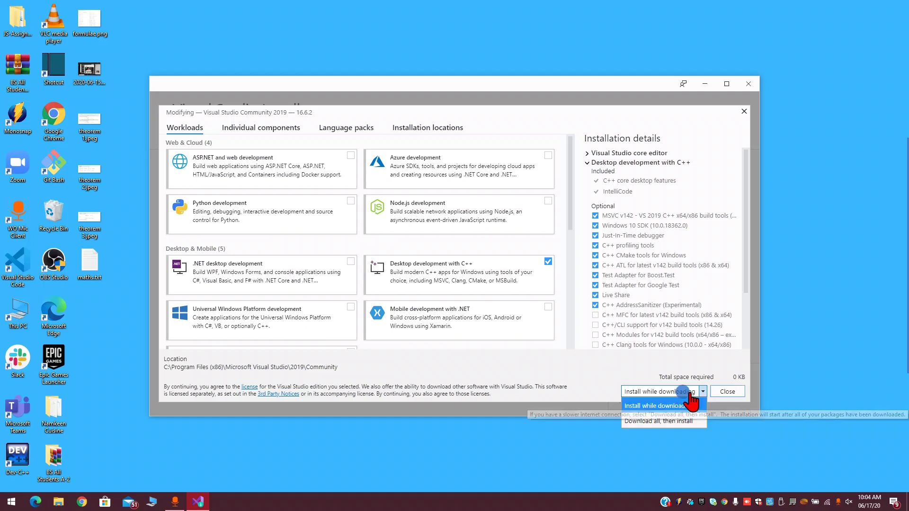
pyautogui.click(672, 417)
pyautogui.click(660, 392)
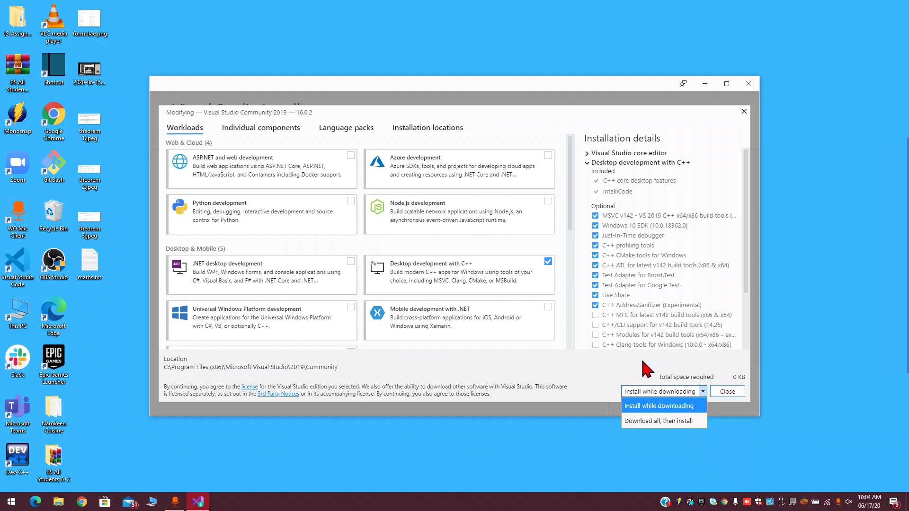
pyautogui.click(571, 391)
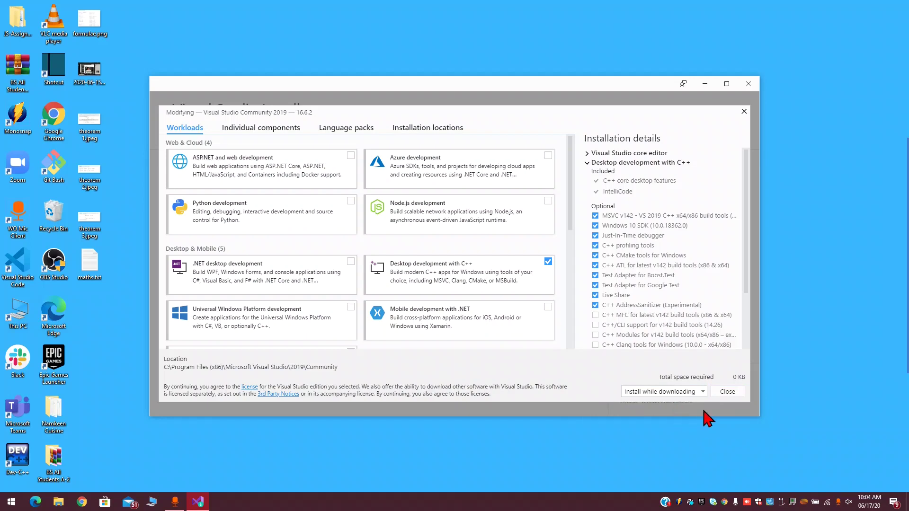
pyautogui.click(732, 393)
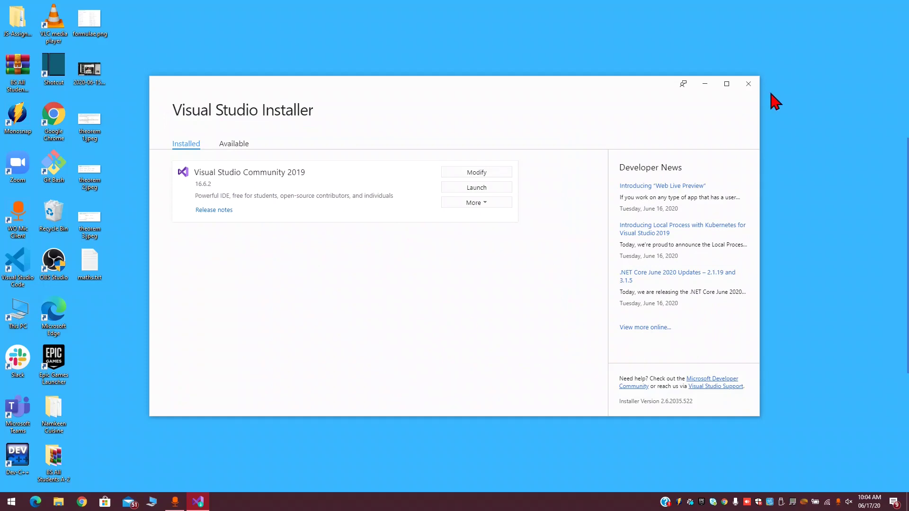
pyautogui.click(750, 82)
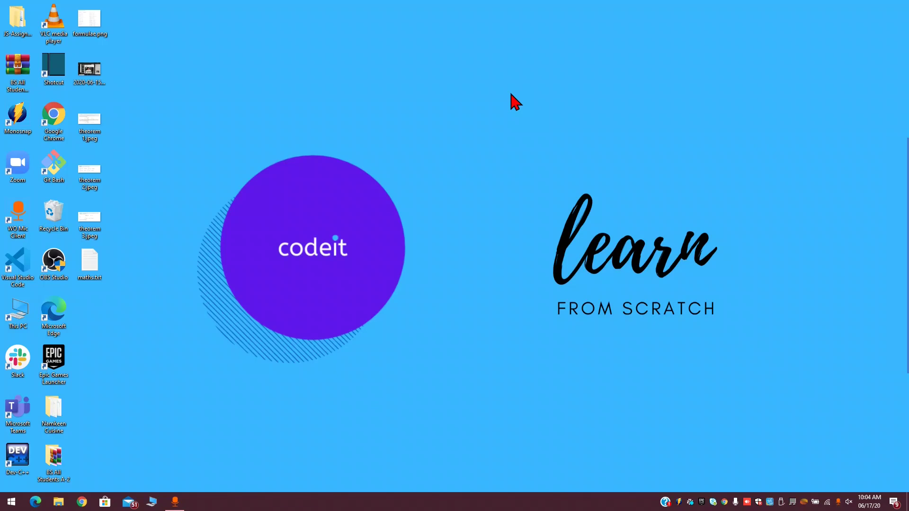
# - Find Visual Studio 2019 through the Windows search and launch it
pyautogui.press('super+s')
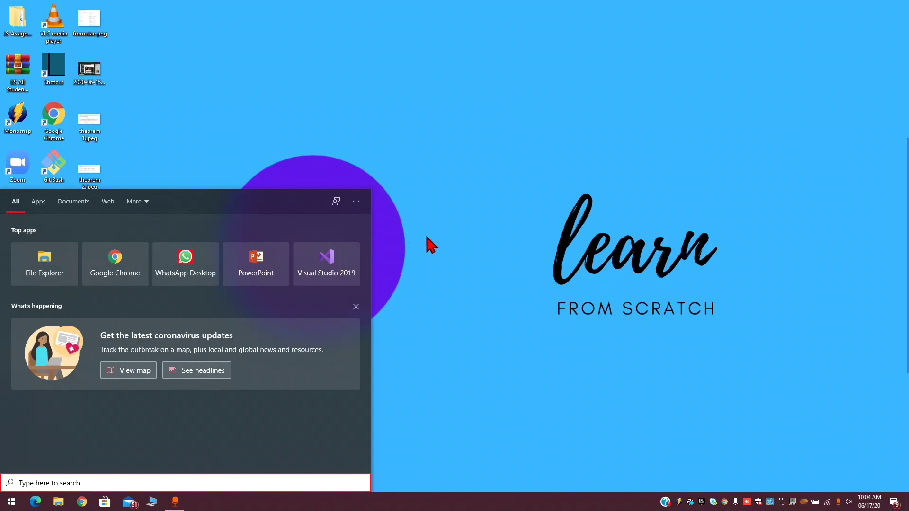
pyautogui.write('visual')
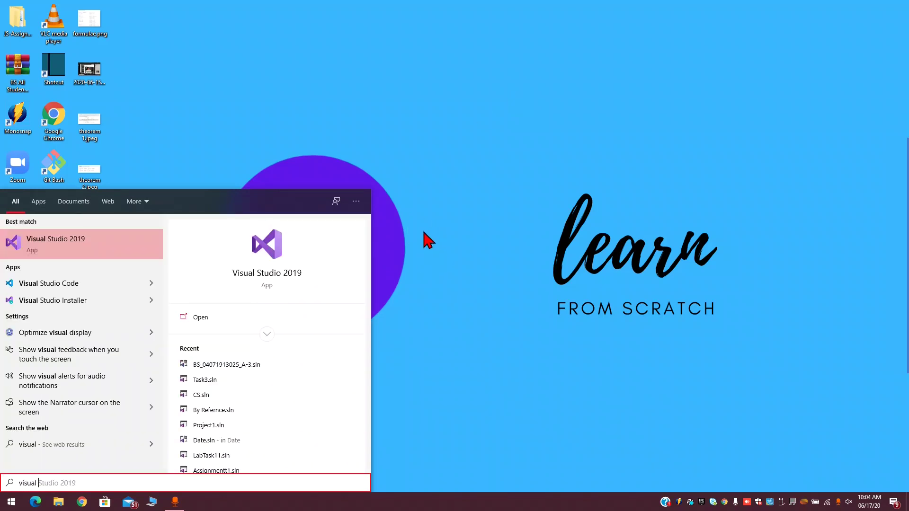
pyautogui.click(116, 251)
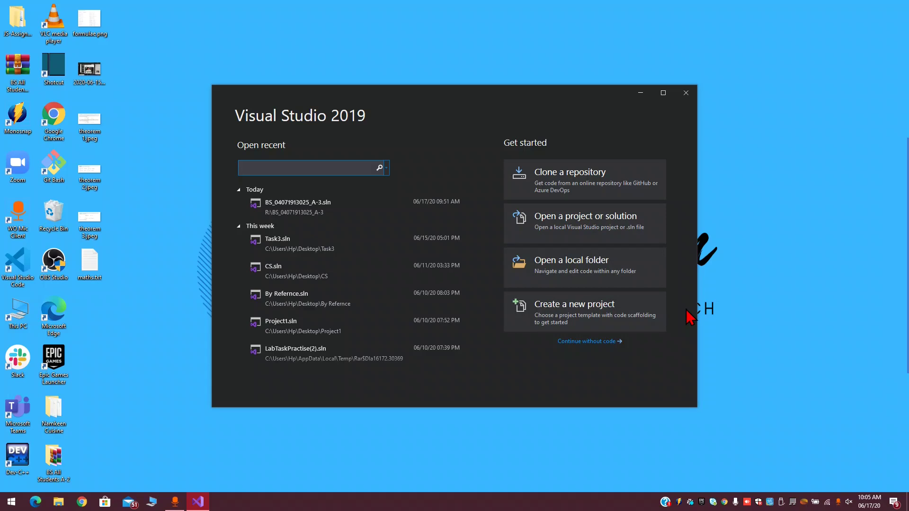
# - Start a new project from the C++ Empty Project template, keeping the filter at all languages
pyautogui.click(621, 316)
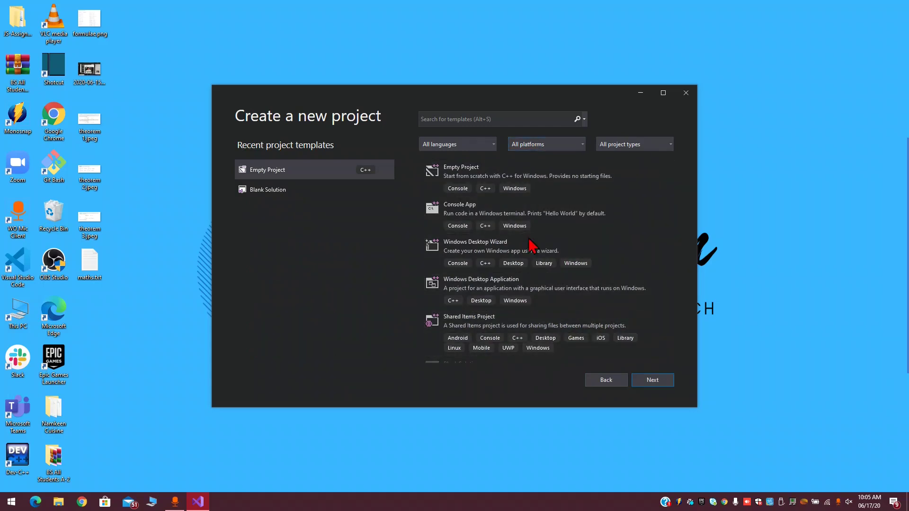
pyautogui.click(494, 145)
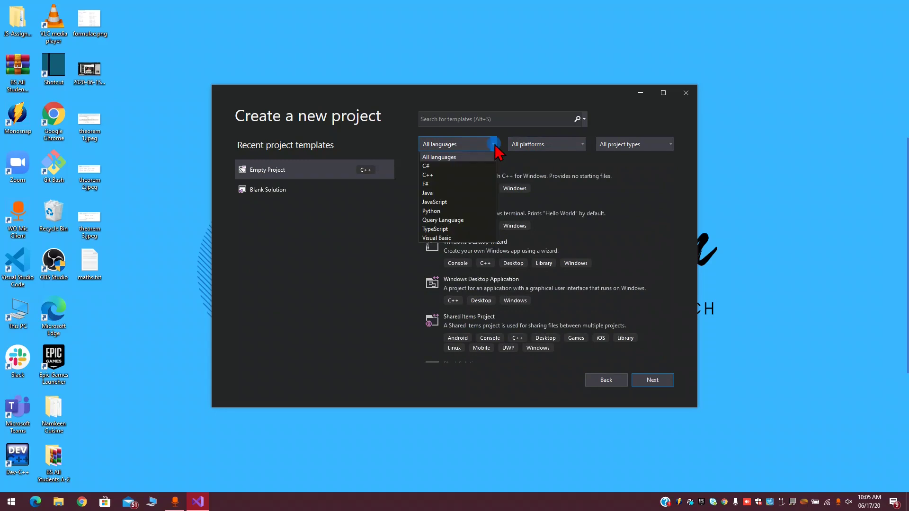
pyautogui.click(472, 158)
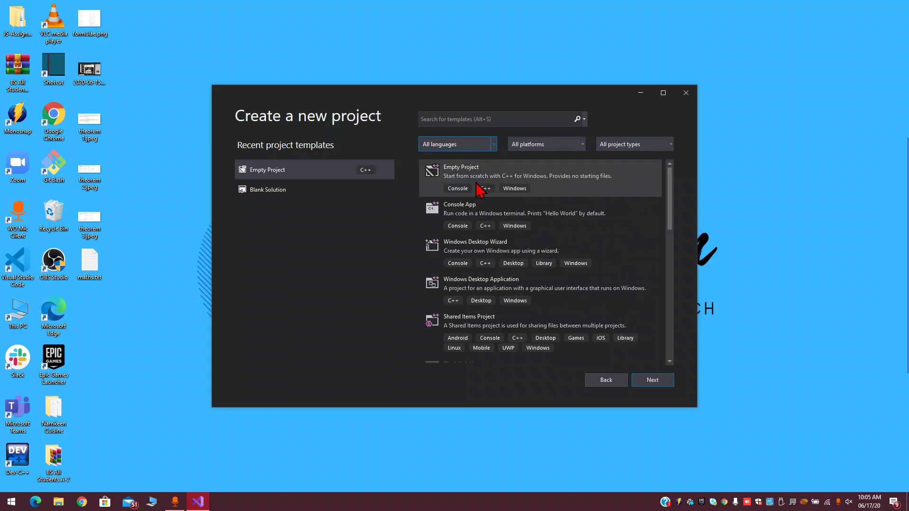
pyautogui.click(450, 175)
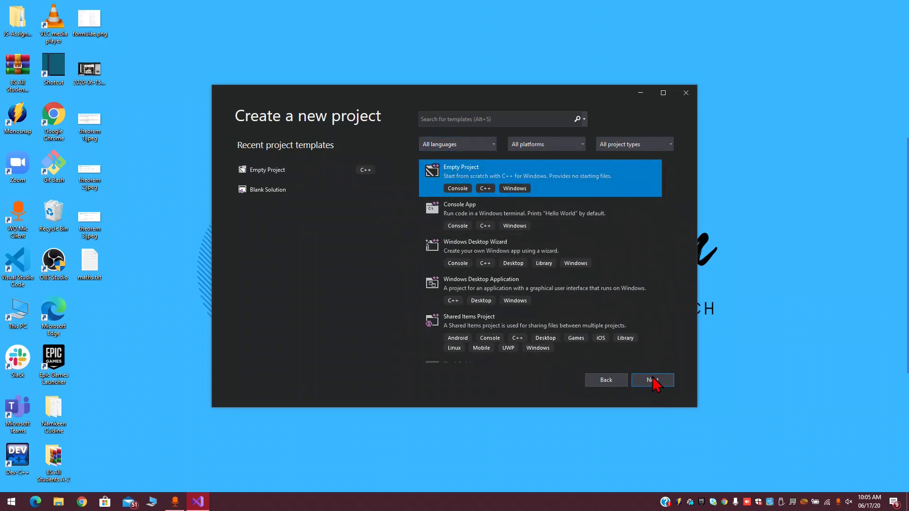
pyautogui.click(655, 381)
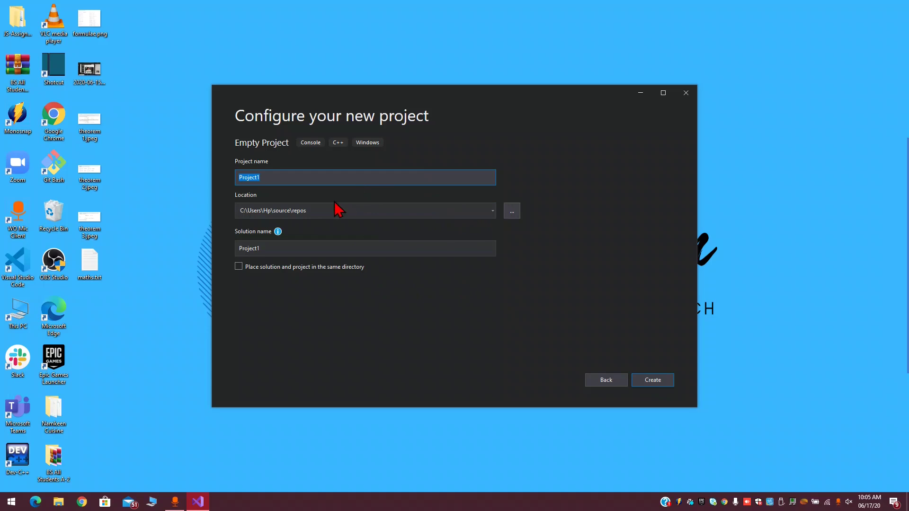
# - Name the project Myfirstproject, set its location to the Desktop folder and create it
pyautogui.write('Myfirstproject')
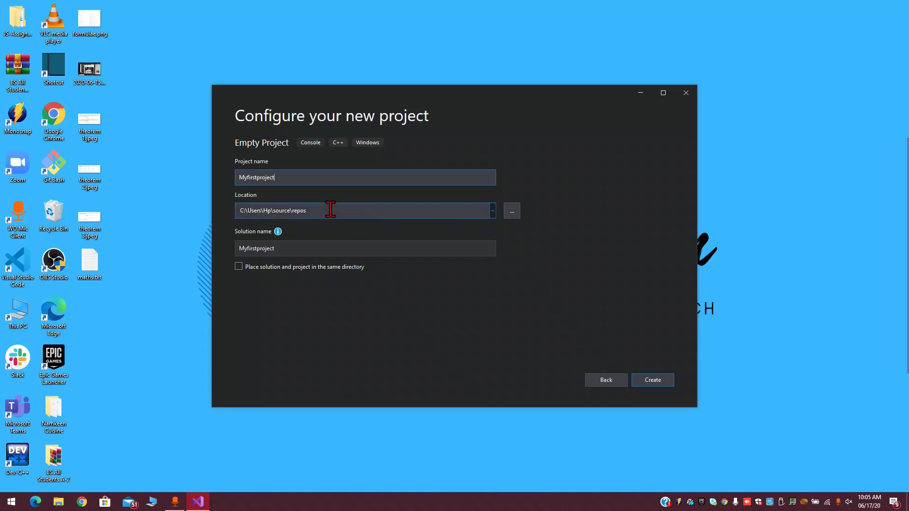
pyautogui.click(511, 213)
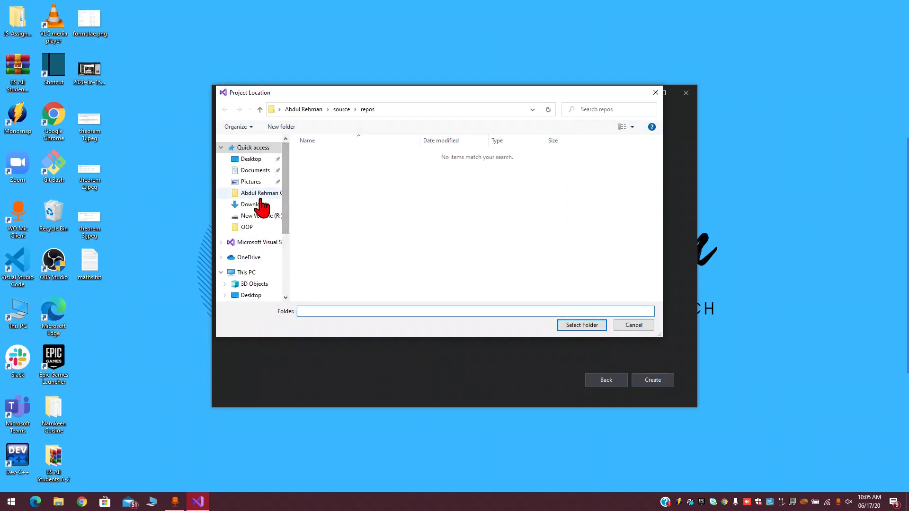
pyautogui.click(251, 160)
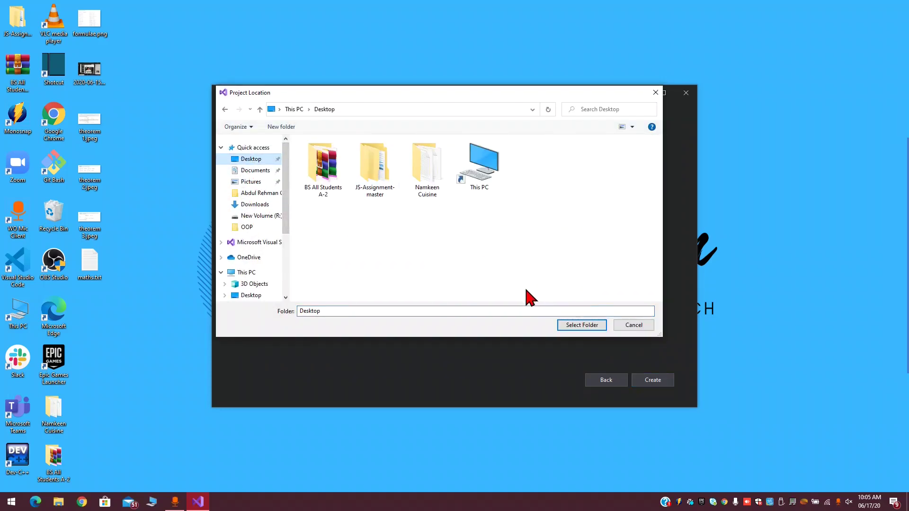
pyautogui.click(577, 326)
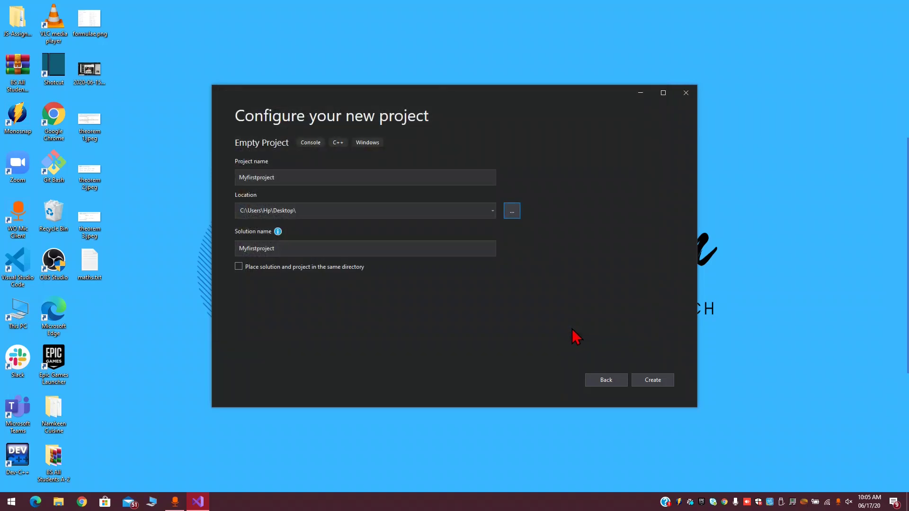
pyautogui.click(658, 383)
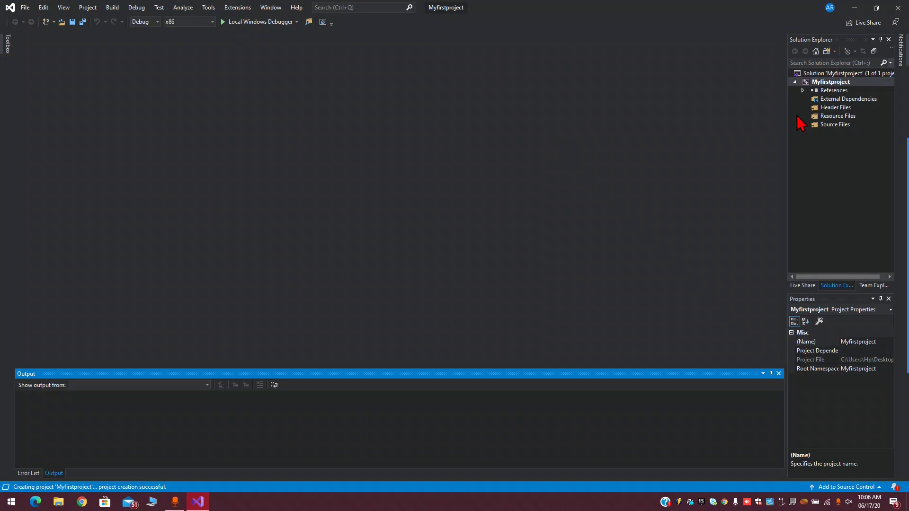
pyautogui.click(819, 108)
pyautogui.rightClick(820, 111)
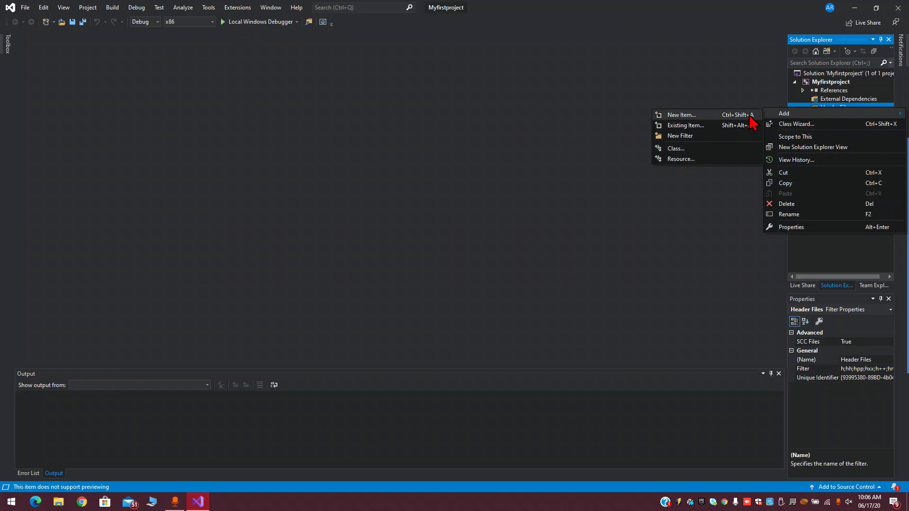
pyautogui.click(751, 116)
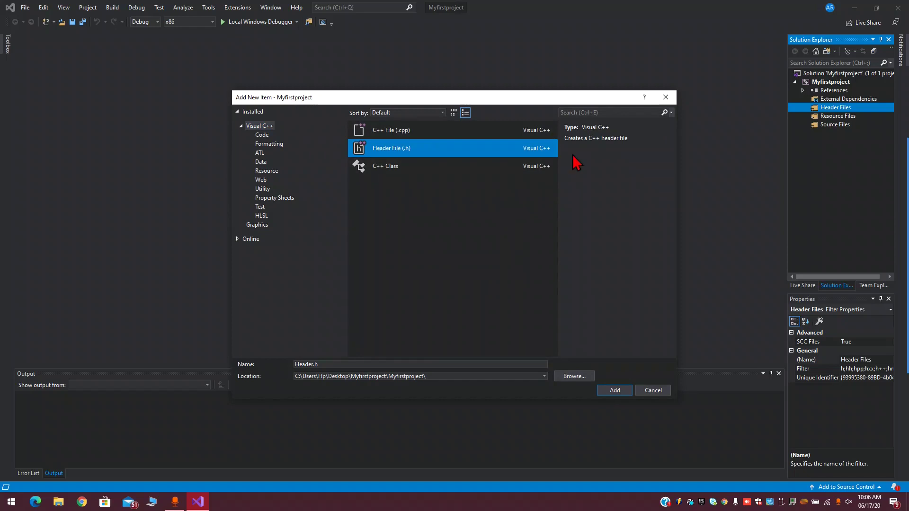
pyautogui.click(663, 98)
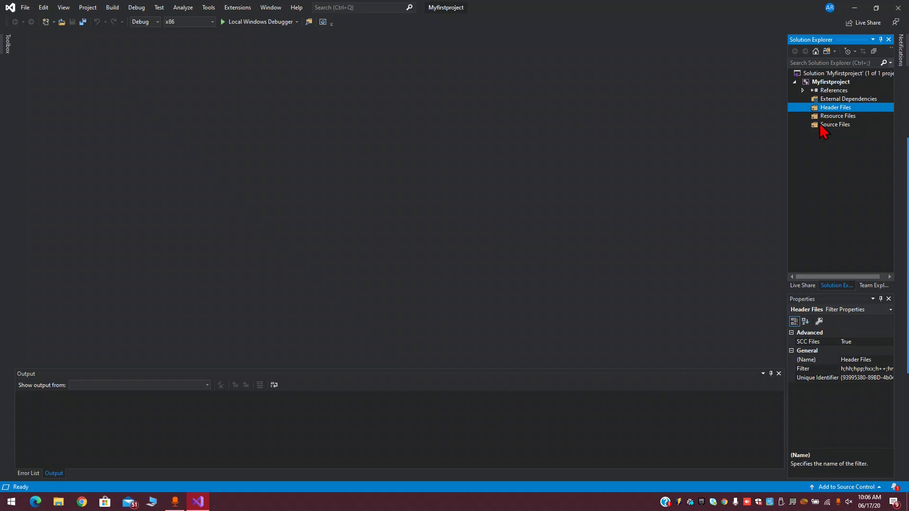
# - Add a new C++ file named Source.cpp to the Source Files folder, keeping the default project location
pyautogui.rightClick(822, 125)
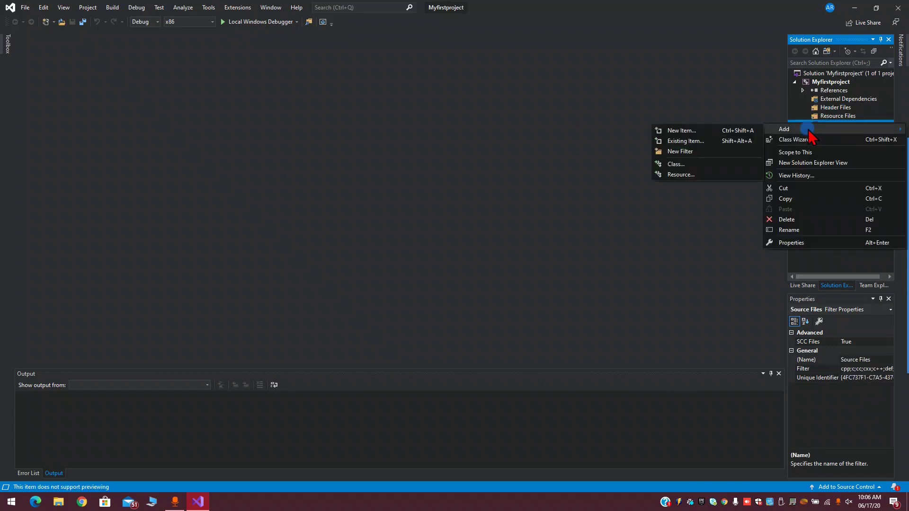
pyautogui.click(747, 132)
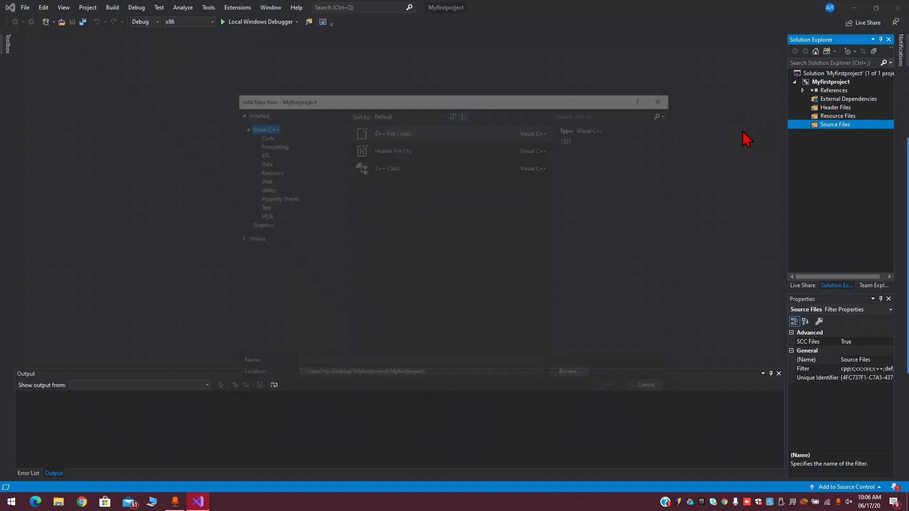
pyautogui.click(448, 134)
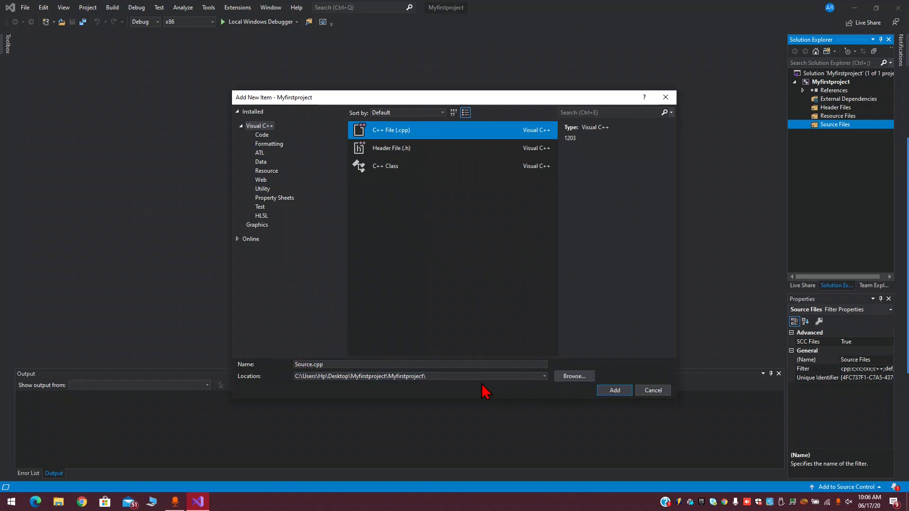
pyautogui.click(454, 375)
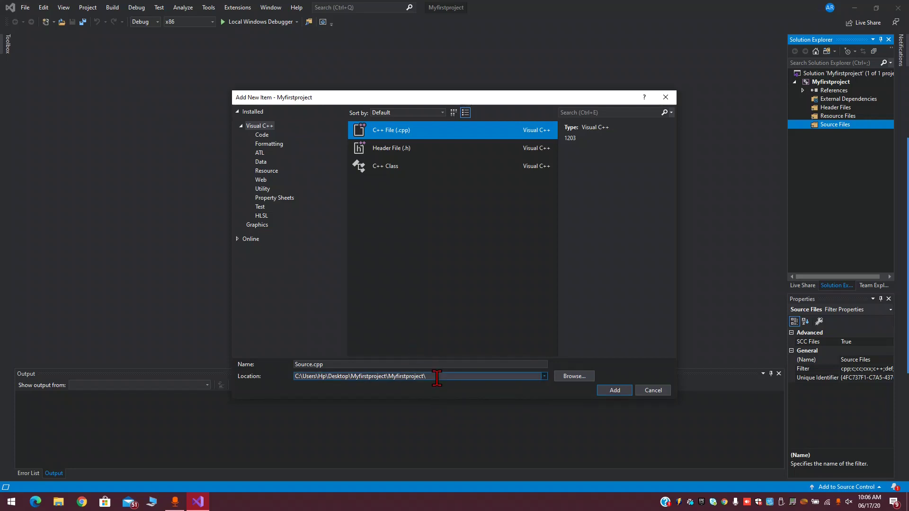
pyautogui.click(614, 393)
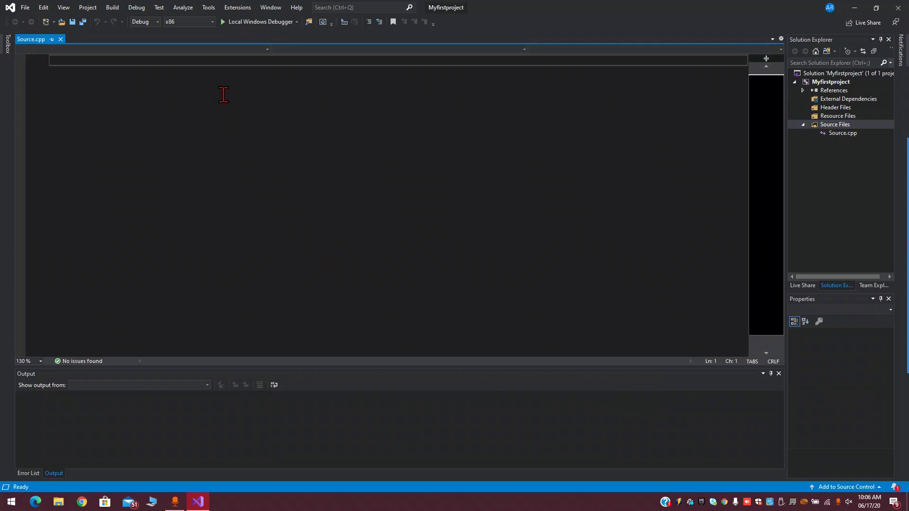
# - Start Source.cpp with the lines #include <iostream> and using namespace std;
pyautogui.write('#include <iostre>')
pyautogui.press('Tab')
pyautogui.press('Return')
pyautogui.write('using nam')
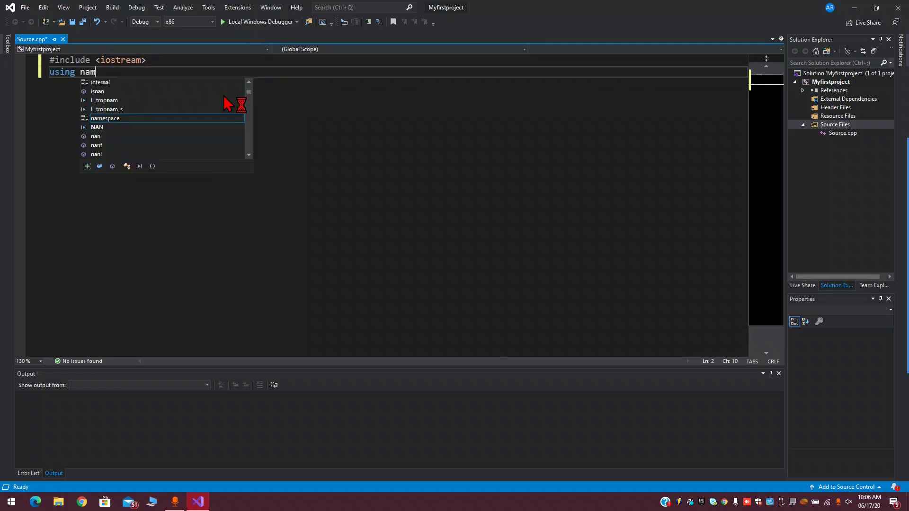
pyautogui.write('espace std;')
pyautogui.press('Return')
# - Write an int main() function that outputs "Hello World" with cout and endl and returns 0
pyautogui.write('int main')
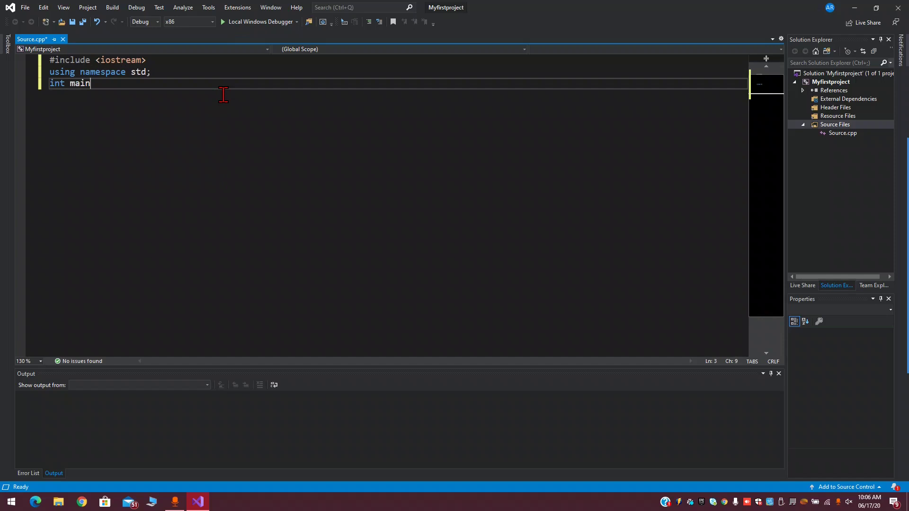
pyautogui.write('() {')
pyautogui.press('Return')
pyautogui.write('cout')
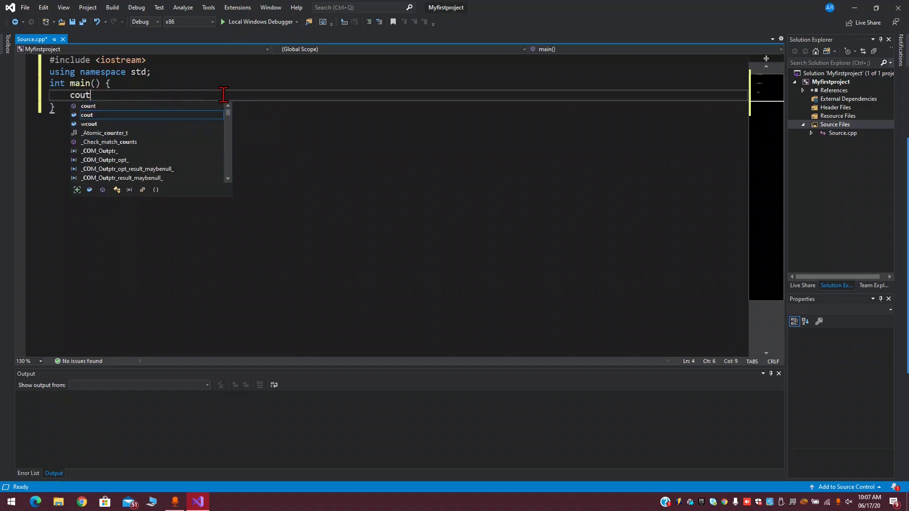
pyautogui.write(' << "Hello World" << endl;')
pyautogui.press('Return')
pyautogui.write('return 0;')
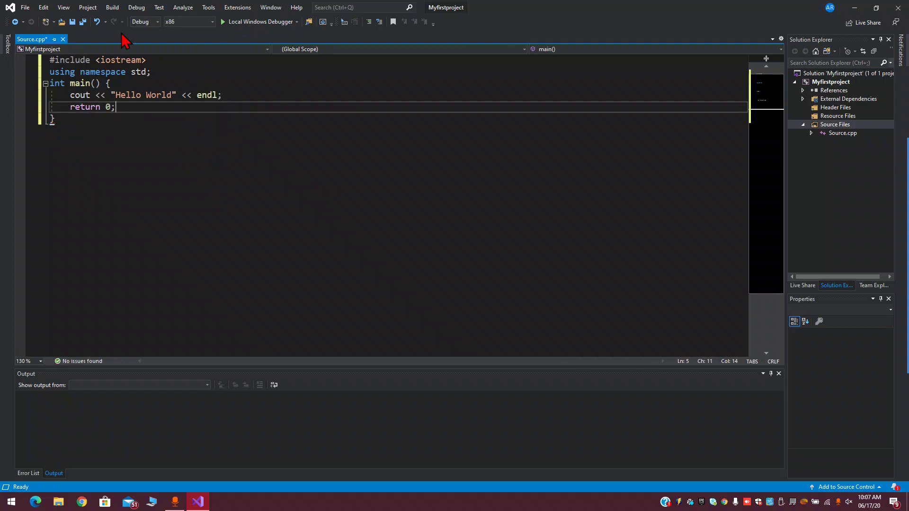
# - Build the Myfirstproject solution
pyautogui.click(90, 9)
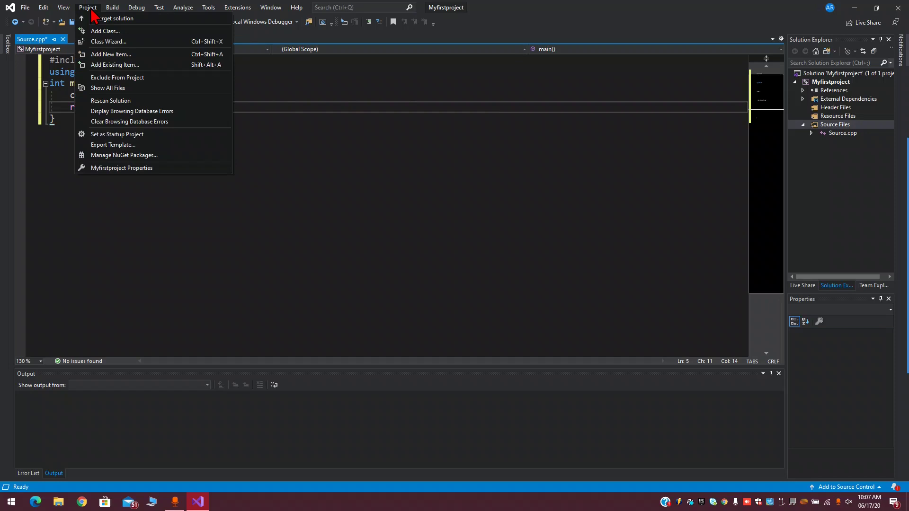
pyautogui.moveTo(112, 9)
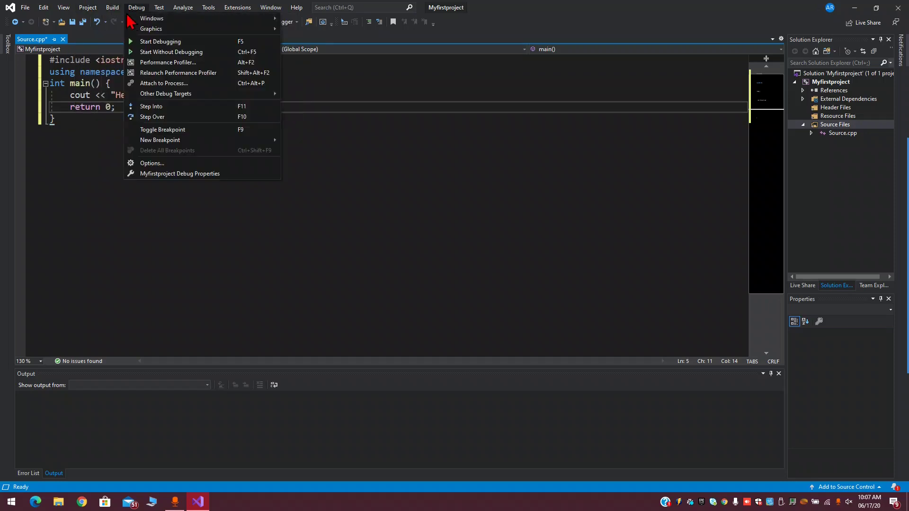
pyautogui.click(115, 18)
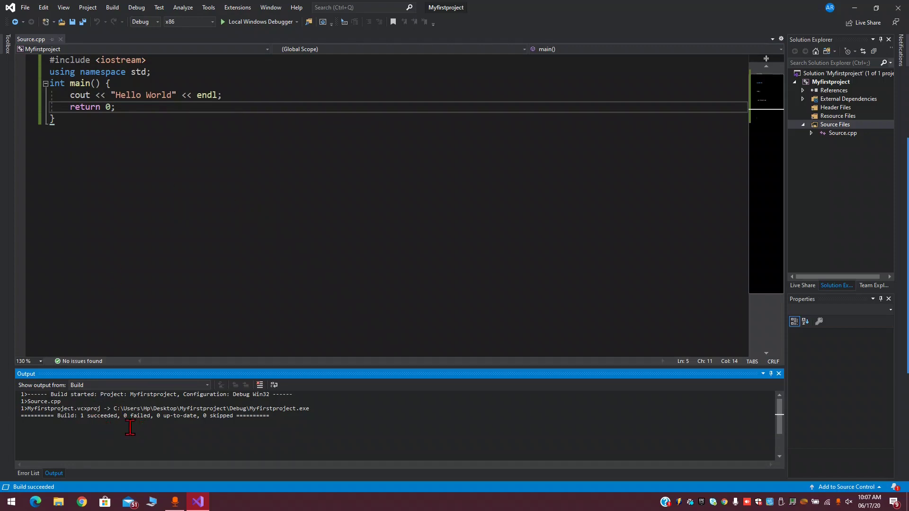
# - Run the program with the Local Windows Debugger, check its console output and close the console
pyautogui.click(137, 9)
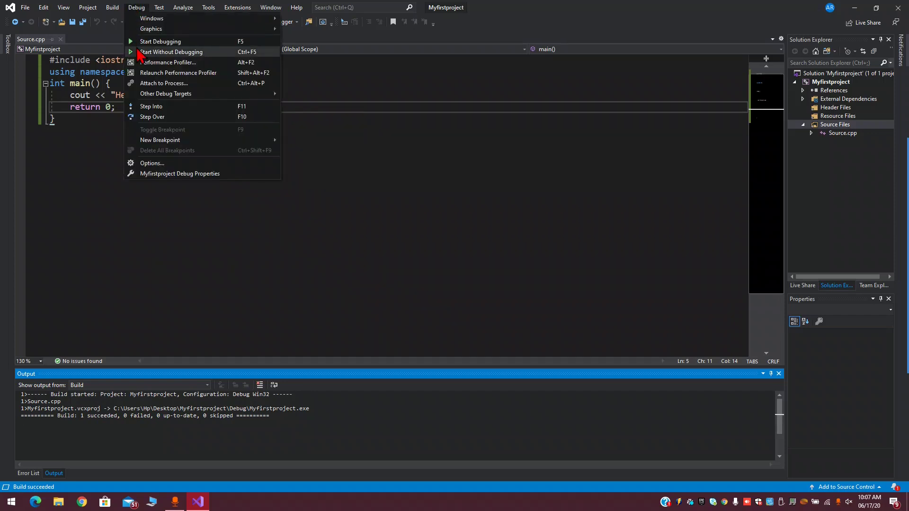
pyautogui.click(363, 100)
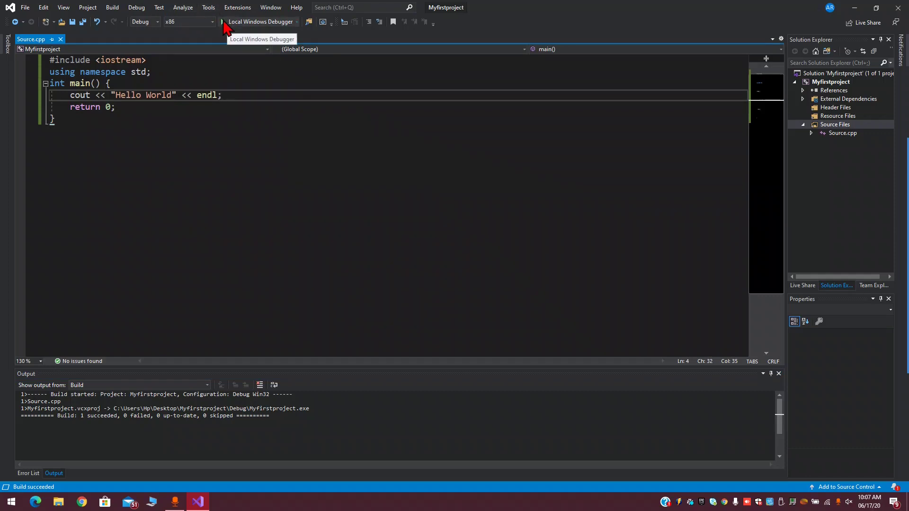
pyautogui.click(223, 23)
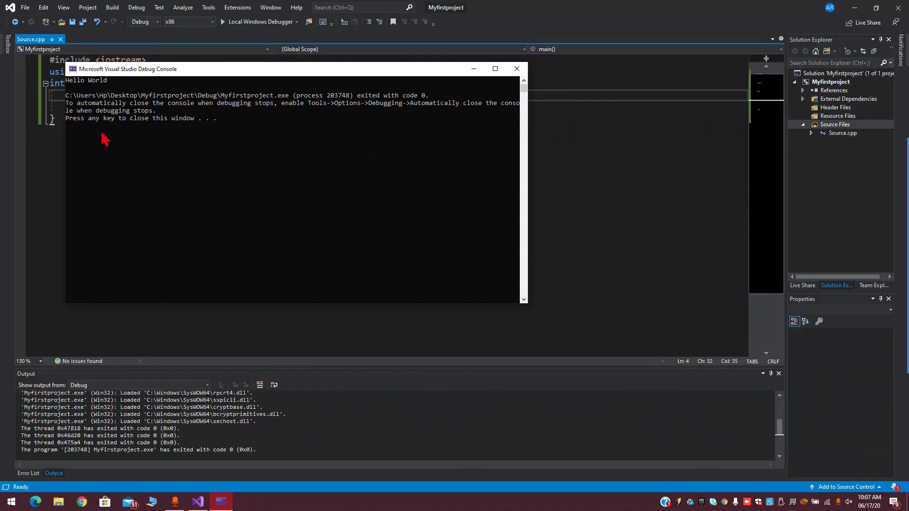
pyautogui.click(518, 69)
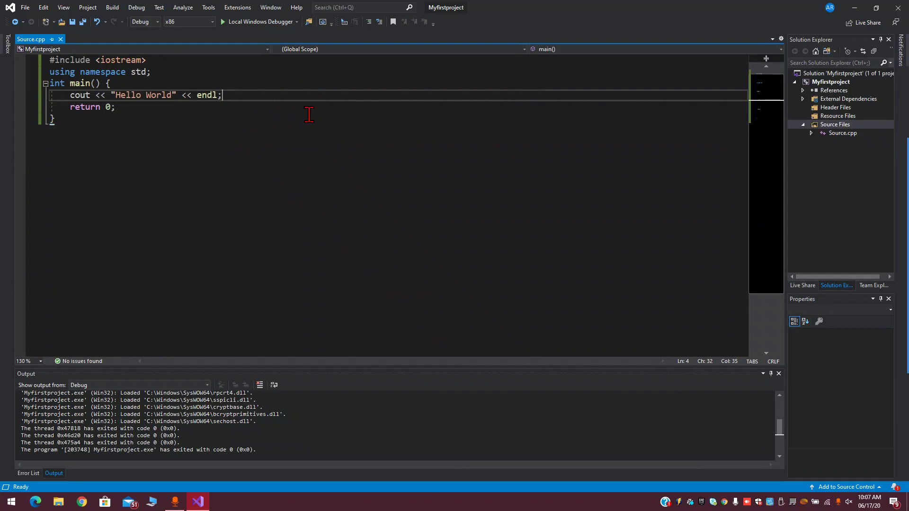
# - Run the Hello World program again, enlarge the console text to read the output, and close the console
pyautogui.press('F5')
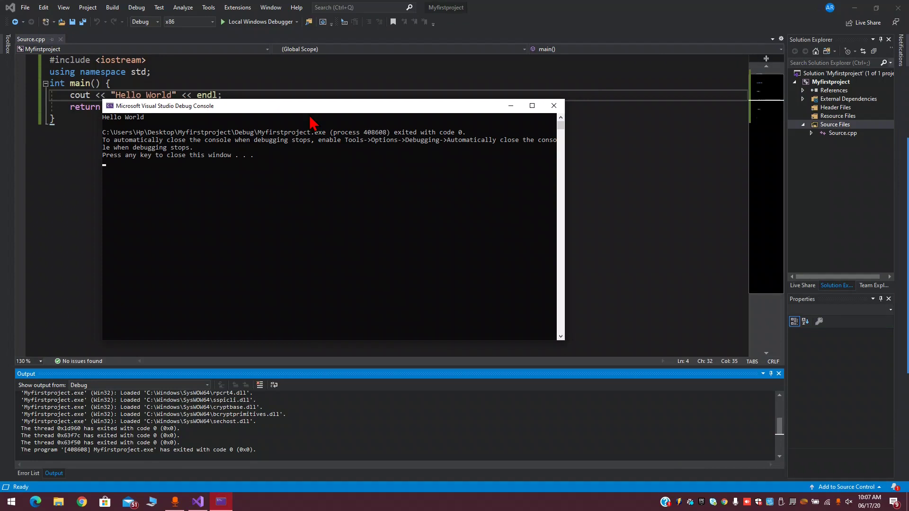
pyautogui.scroll(4, 313, 124)
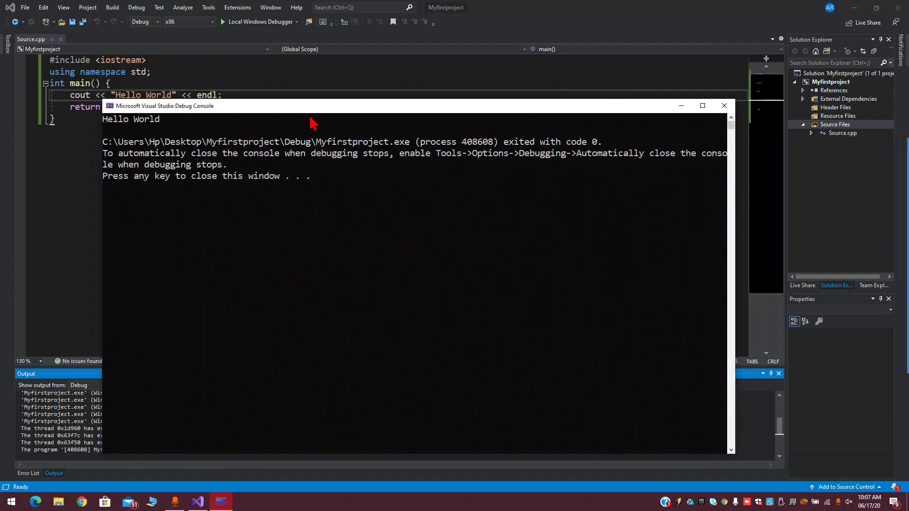
pyautogui.press('Return')
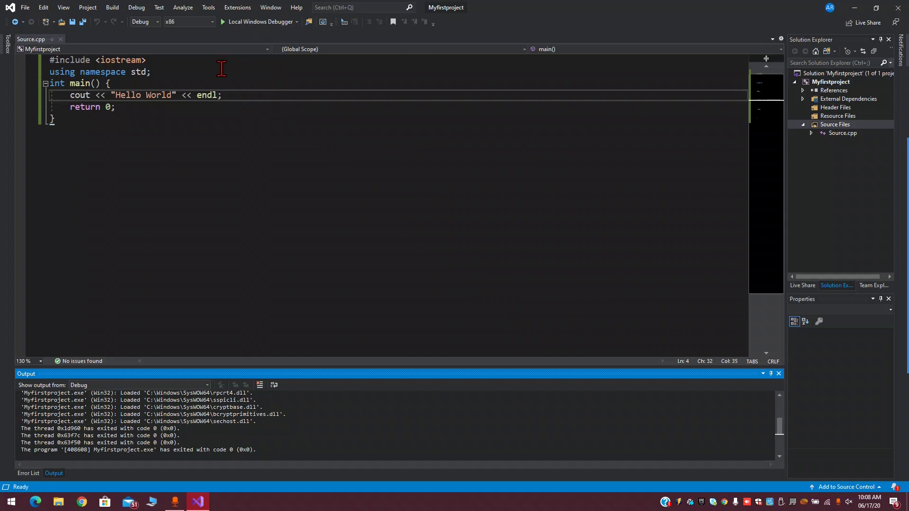
# - Add the lines #include<string.h> and #include<stdlib.h> below the iostream include
pyautogui.click(218, 61)
pyautogui.press('Return')
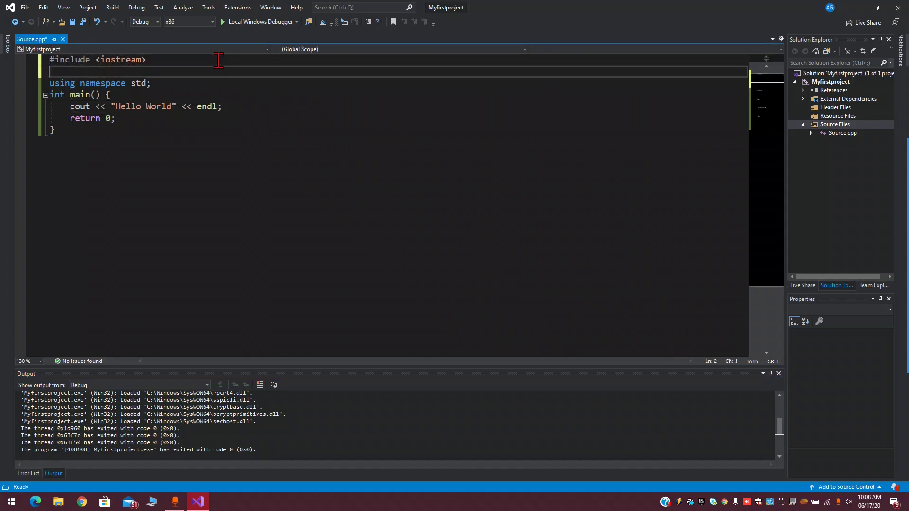
pyautogui.write('#')
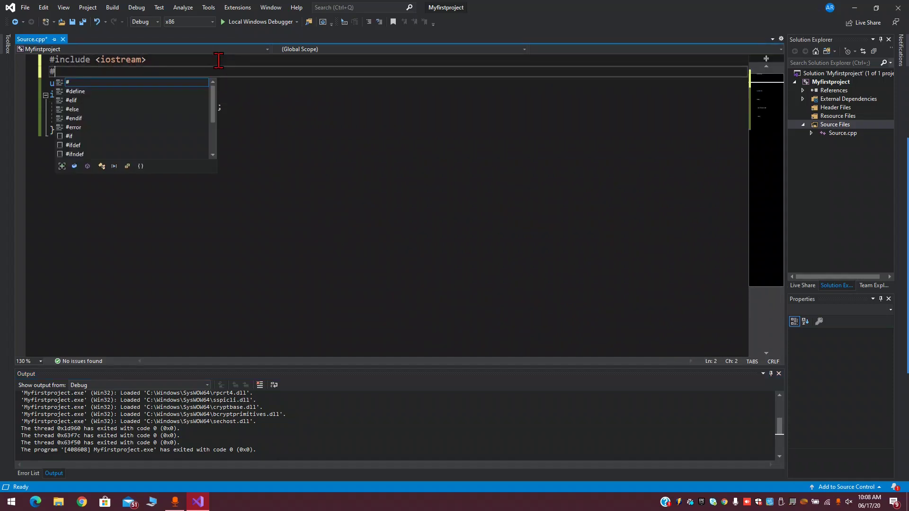
pyautogui.write('include<string.h>')
pyautogui.press('Return')
pyautogui.write('#include<stdlib.h>')
# - Delete the whole cout "Hello World" statement from main, keeping one empty line above return 0
pyautogui.click(177, 106)
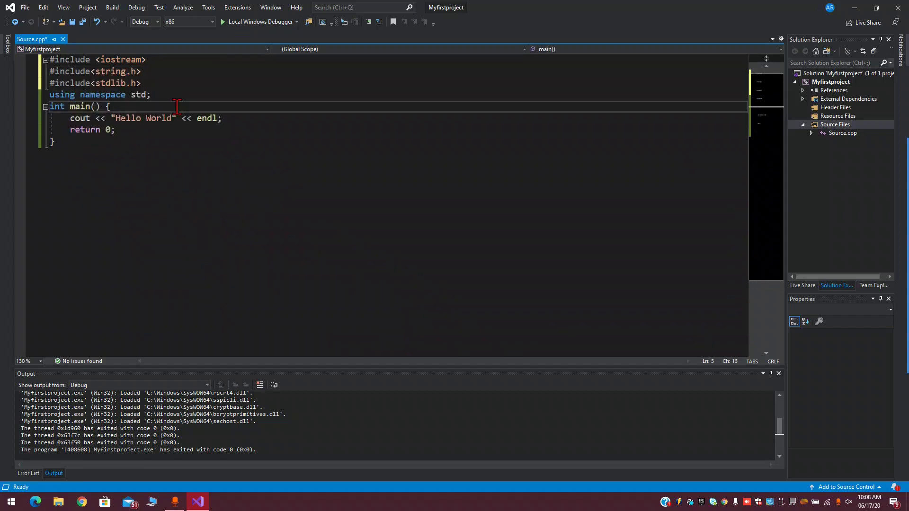
pyautogui.press('Return')
pyautogui.press('Down')
pyautogui.hotkey('shift', 'Right')
pyautogui.hotkey('shift', 'Right')
pyautogui.hotkey('shift', 'Right')
pyautogui.hotkey('shift', 'Right')
pyautogui.hotkey('shift', 'Right')
pyautogui.hotkey('shift', 'Right')
pyautogui.hotkey('shift', 'Right')
pyautogui.hotkey('shift', 'Right')
pyautogui.hotkey('shift', 'Right')
pyautogui.hotkey('shift', 'Right')
pyautogui.hotkey('shift', 'Right')
pyautogui.hotkey('shift', 'Right')
pyautogui.hotkey('shift', 'Right')
pyautogui.hotkey('shift', 'Right')
pyautogui.hotkey('shift', 'Right')
pyautogui.hotkey('shift', 'Right')
pyautogui.hotkey('shift', 'Right')
pyautogui.hotkey('shift', 'Right')
pyautogui.hotkey('shift', 'Right')
pyautogui.hotkey('shift', 'Right')
pyautogui.hotkey('shift', 'Right')
pyautogui.hotkey('shift', 'Right')
pyautogui.hotkey('shift', 'Right')
pyautogui.hotkey('shift', 'Right')
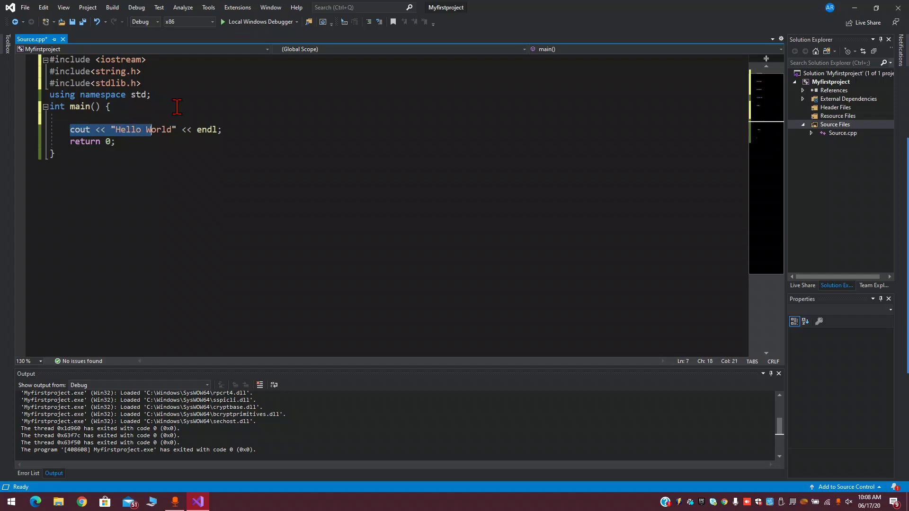
pyautogui.hotkey('shift', 'End')
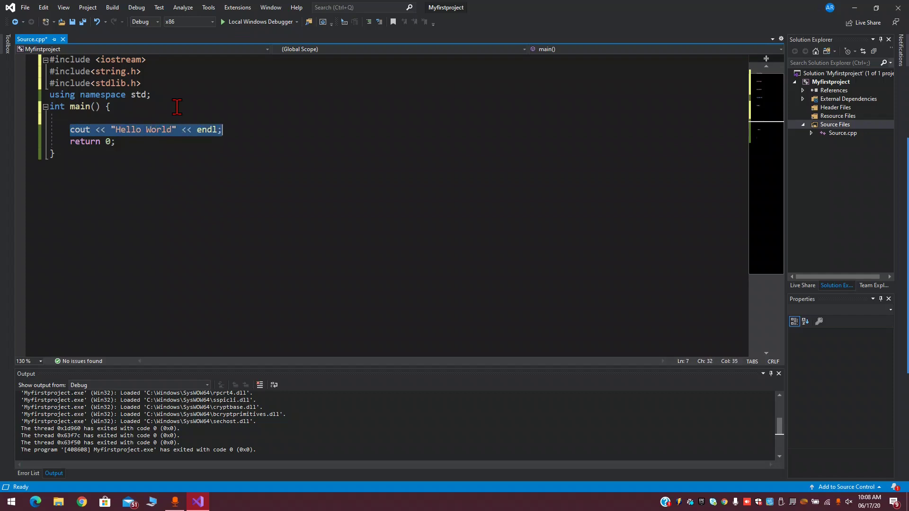
pyautogui.press('BackSpace')
pyautogui.press('BackSpace')
pyautogui.press('BackSpace')
# - Declare char arr[20] in main and copy "Hello World" into it with strcpy(arr, "Hello World");
pyautogui.write('char ')
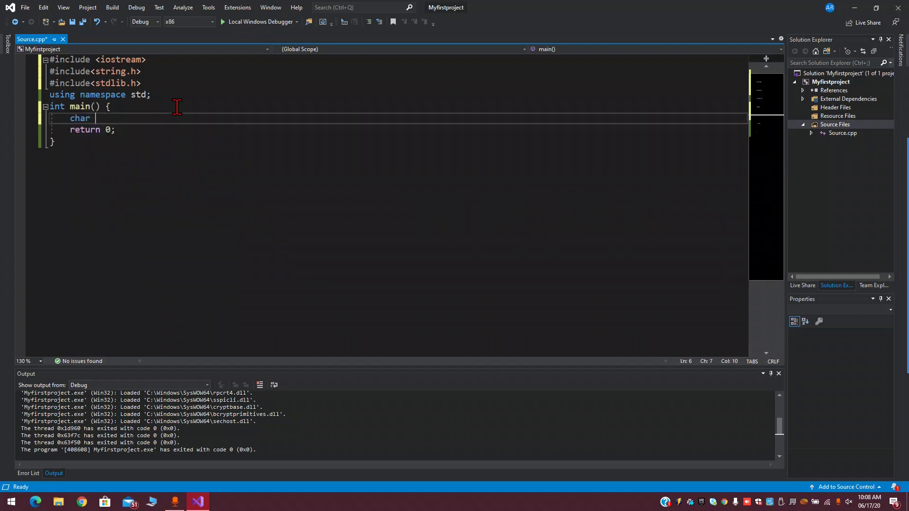
pyautogui.write('arr[')
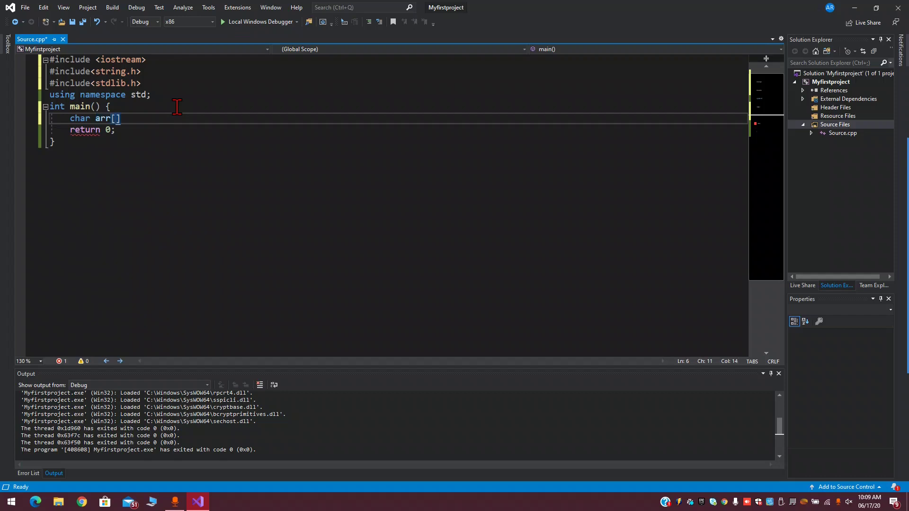
pyautogui.write('20];')
pyautogui.press('Return')
pyautogui.write('str')
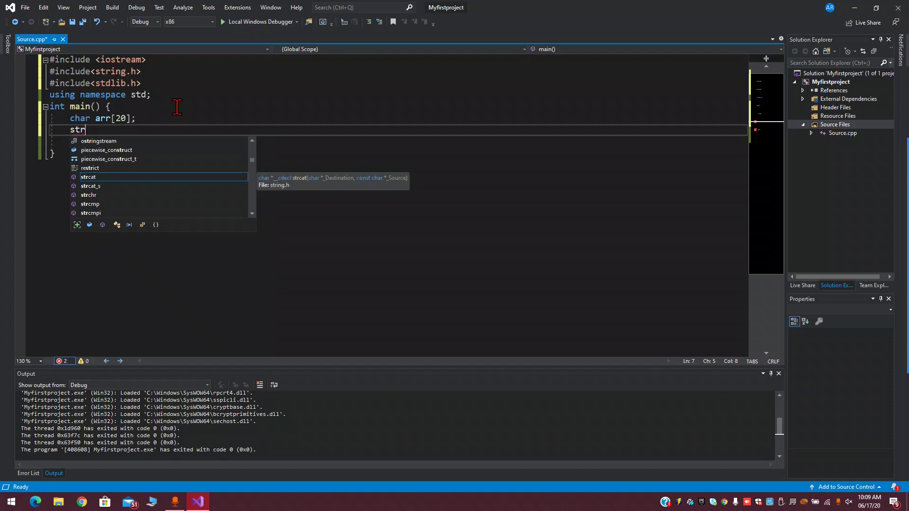
pyautogui.write('cpy(arr, ')
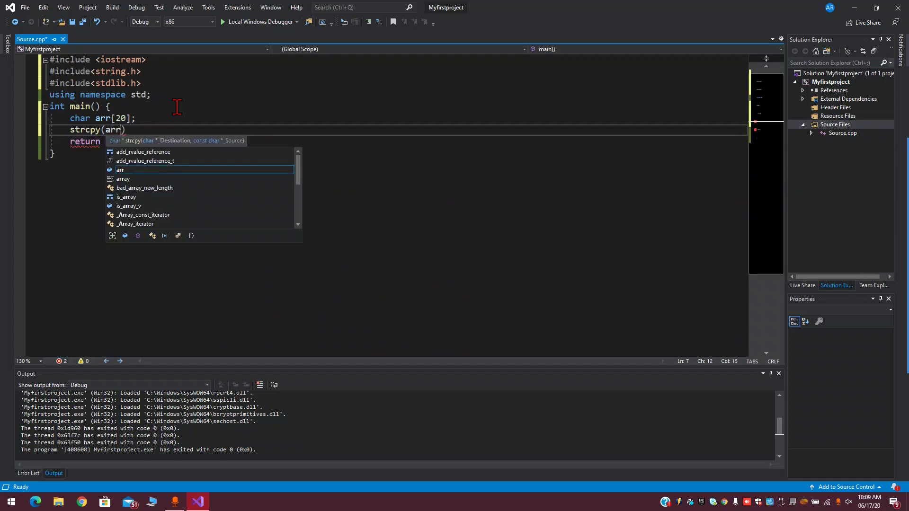
pyautogui.write('"Hello World");')
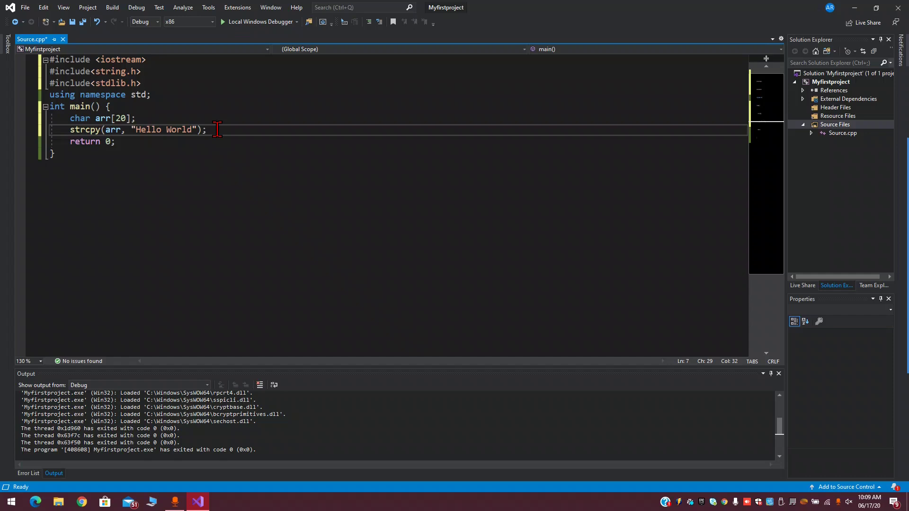
# - Build and run the strcpy version with debugging, and decline to run the last successful build
pyautogui.press('F5')
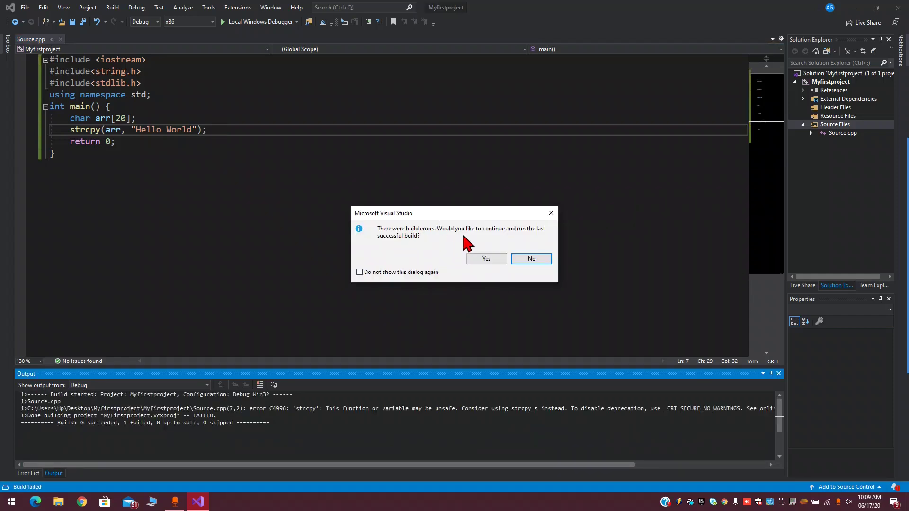
pyautogui.click(532, 266)
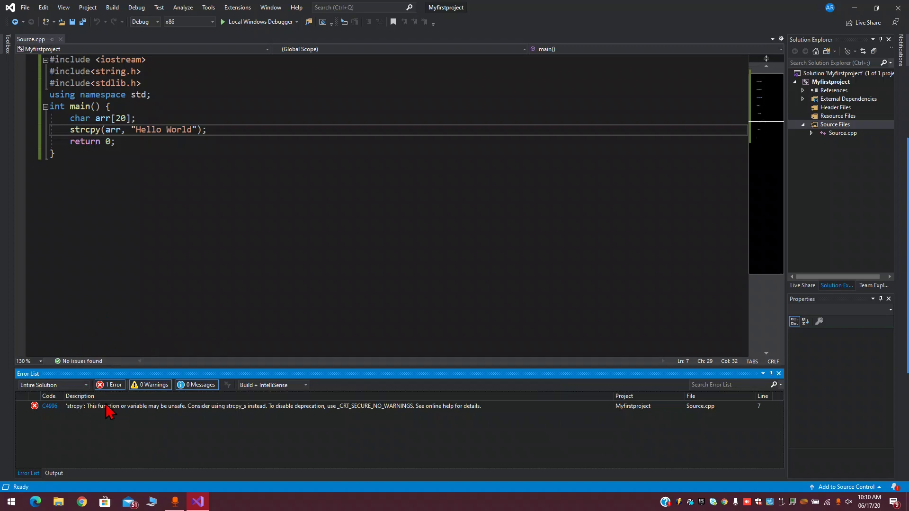
# - Search the IDE for "properties" and open the Myfirstproject project's property pages
pyautogui.click(346, 9)
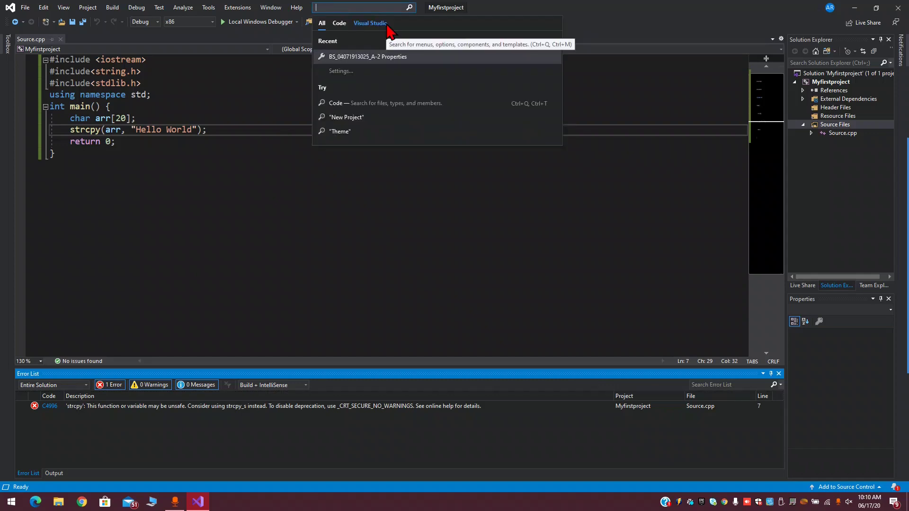
pyautogui.write('properties')
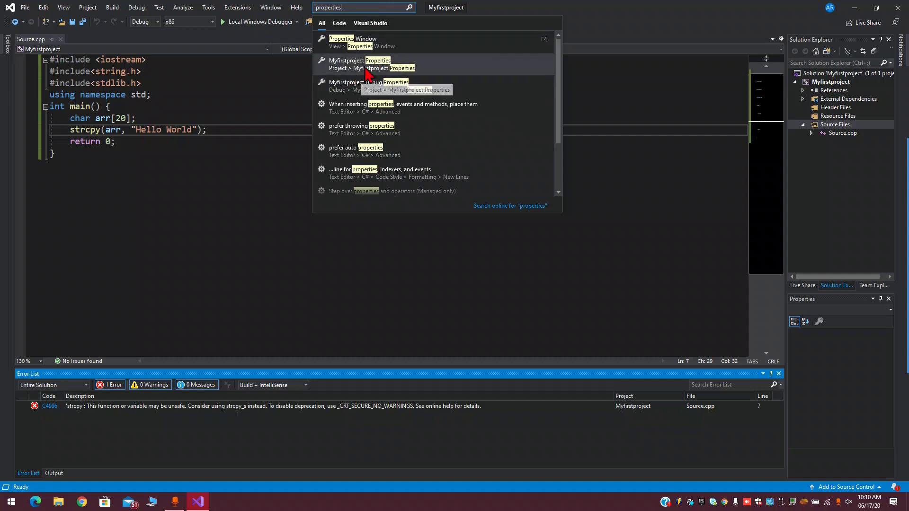
pyautogui.click(425, 64)
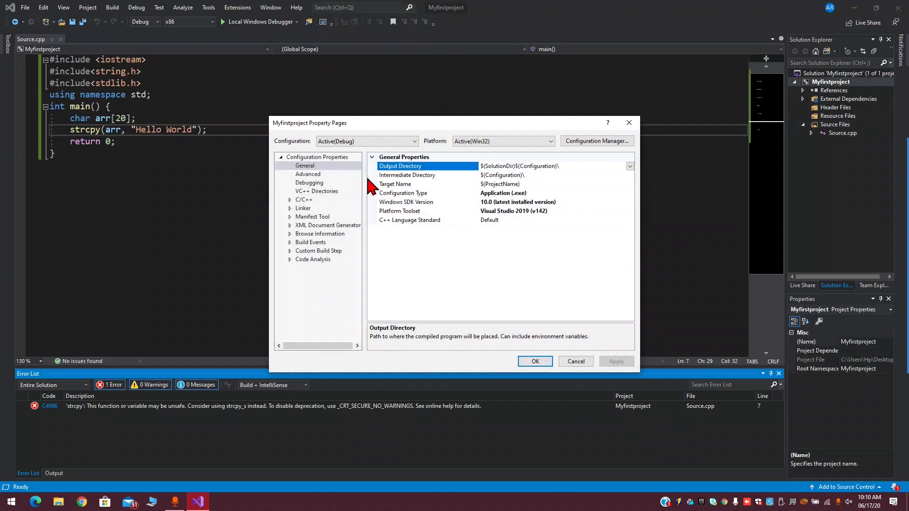
# - Set SDL checks to No (/sdl-) in the project's C/C++ properties, apply the change and close the property pages
pyautogui.click(298, 200)
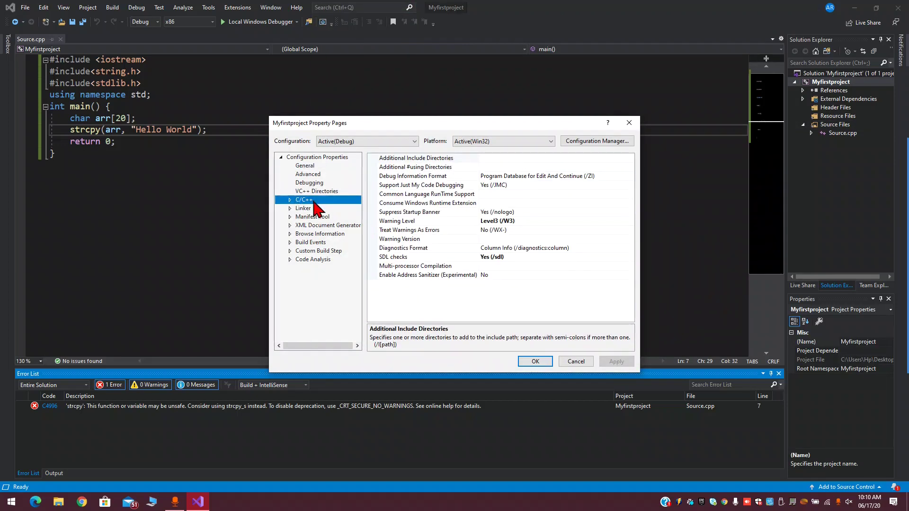
pyautogui.click(397, 258)
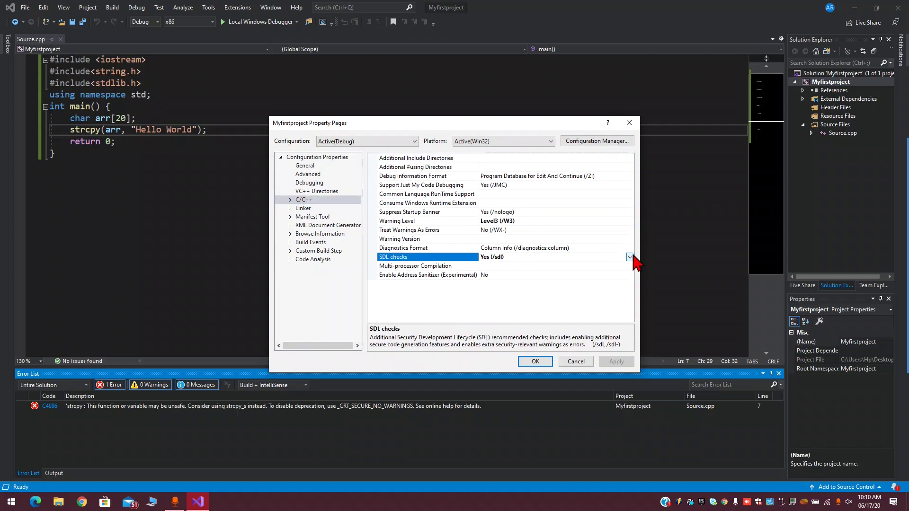
pyautogui.click(630, 257)
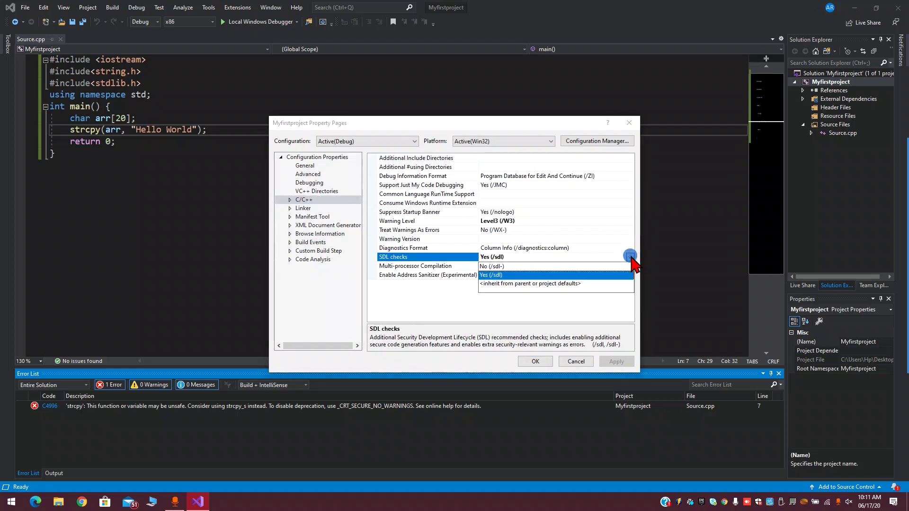
pyautogui.click(574, 267)
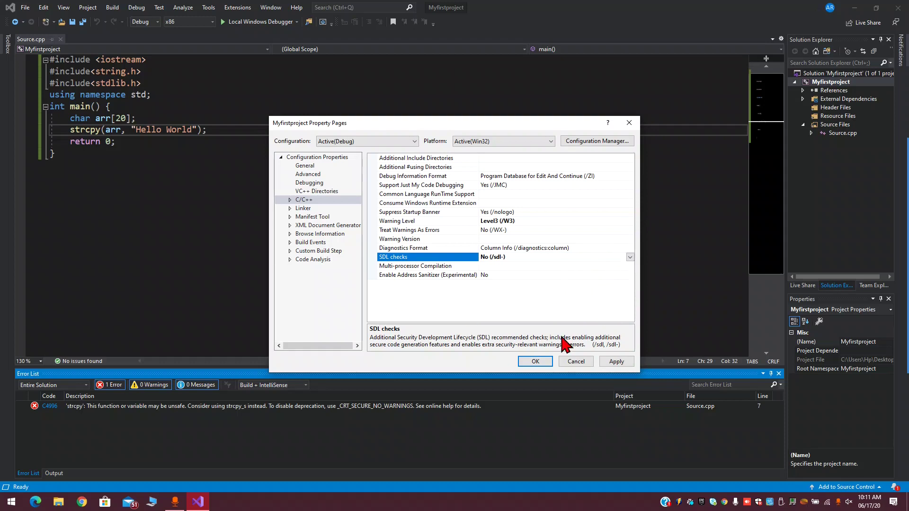
pyautogui.click(606, 362)
pyautogui.click(533, 363)
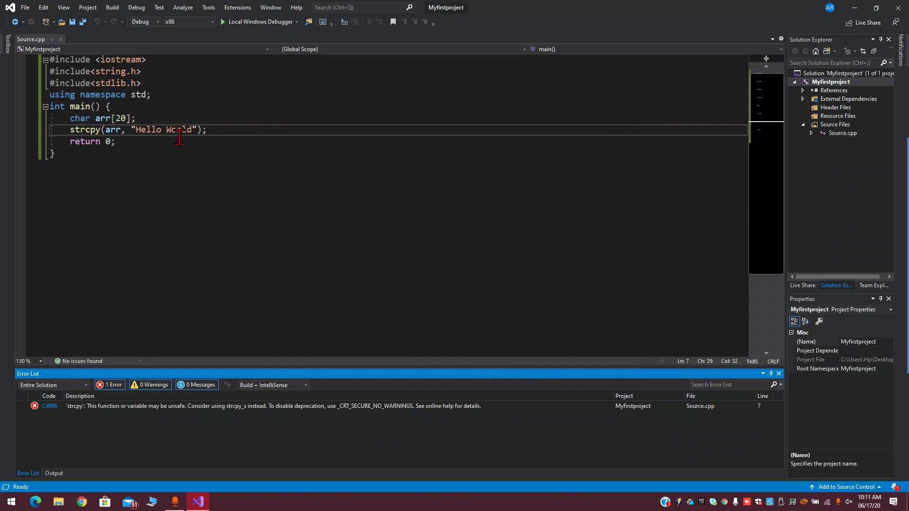
# - Rebuild and run the strcpy program with debugging, and close its debug console
pyautogui.hotkey('ctrl', 'shift', 'b')
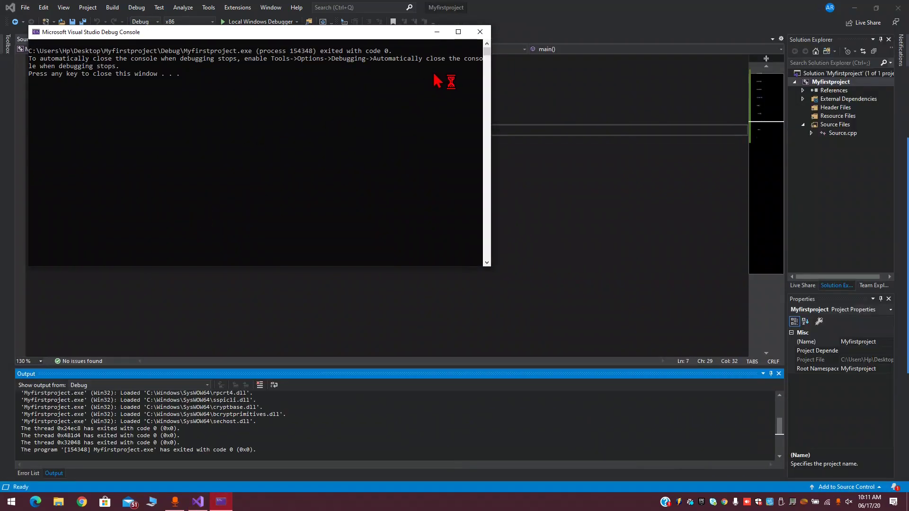
pyautogui.click(480, 33)
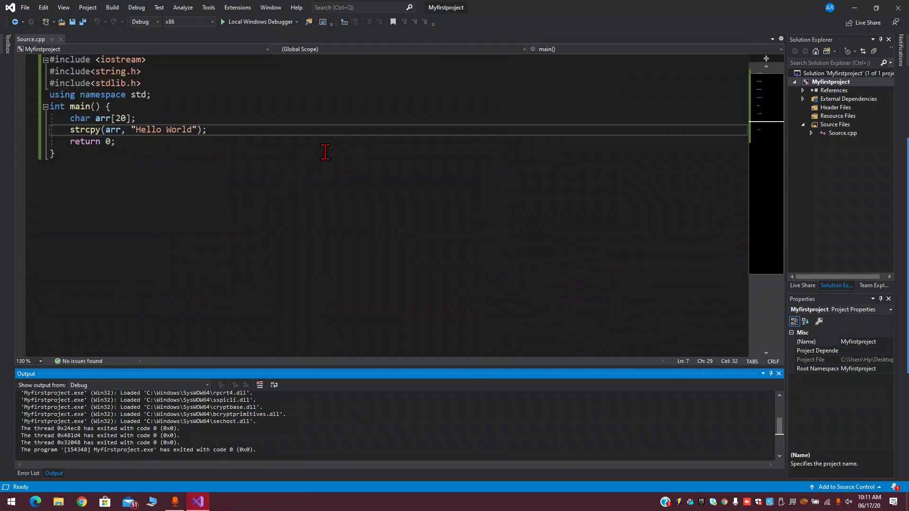